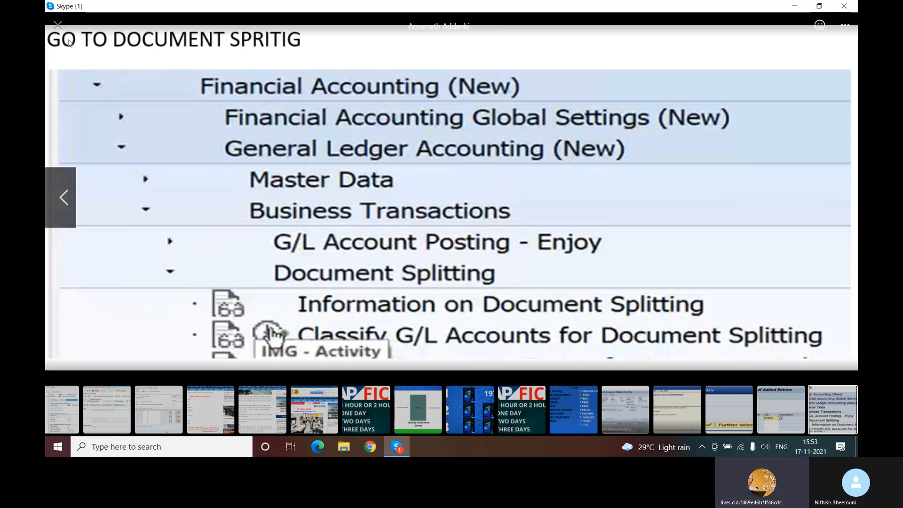
Close the shared image, leave Skype and open the system's logon screen through SAP Logon.
click(58, 25)
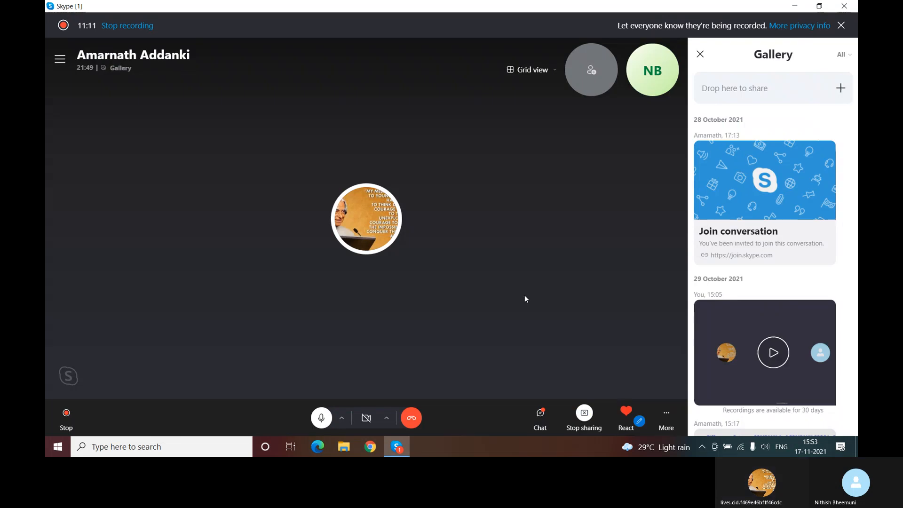
click(795, 7)
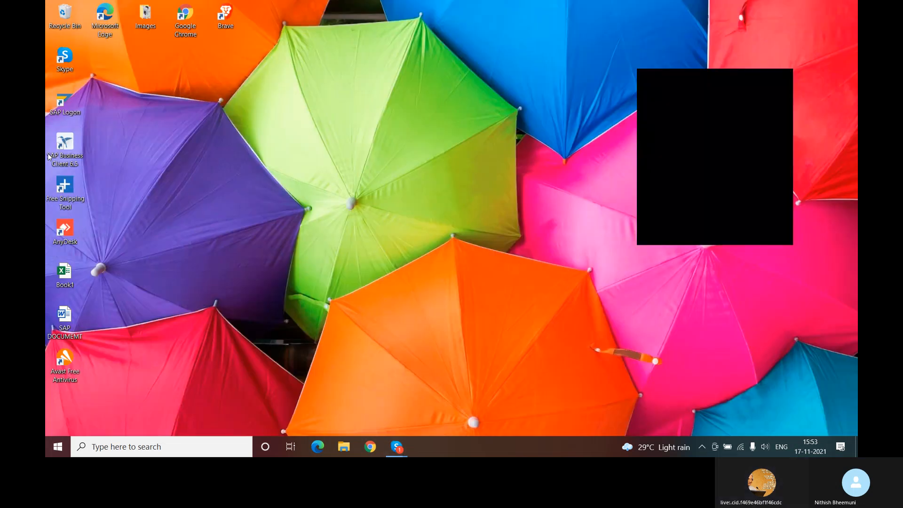
double_click(72, 97)
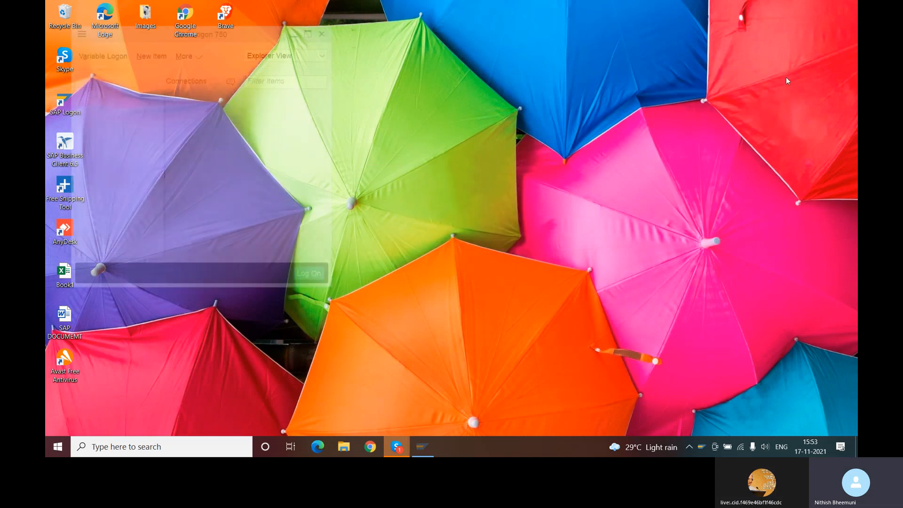
click(309, 273)
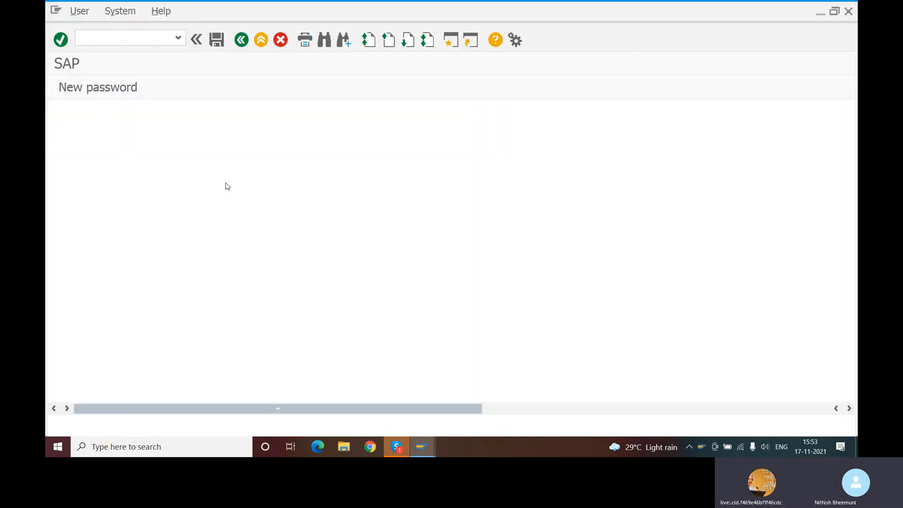
Log on to client 800 by entering the user ID and the account password.
text(4)
click(196, 157)
click(195, 162)
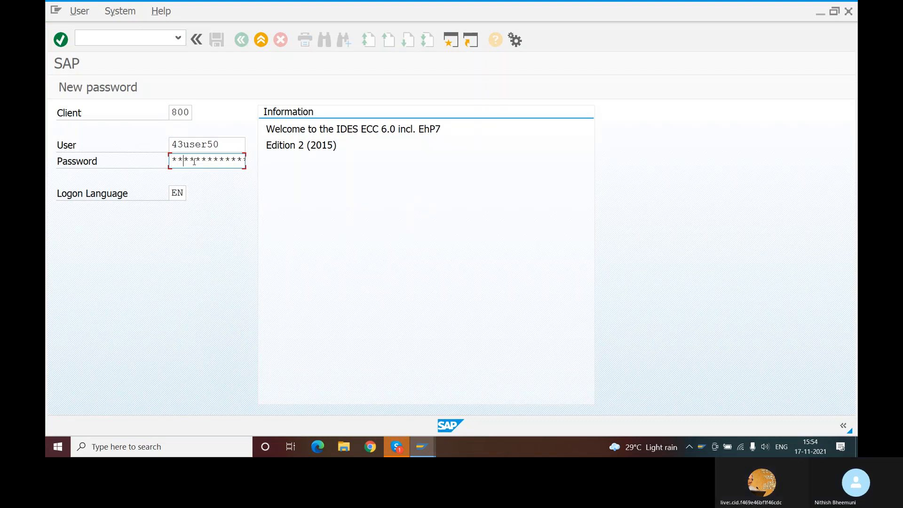
text(****)
key(Return)
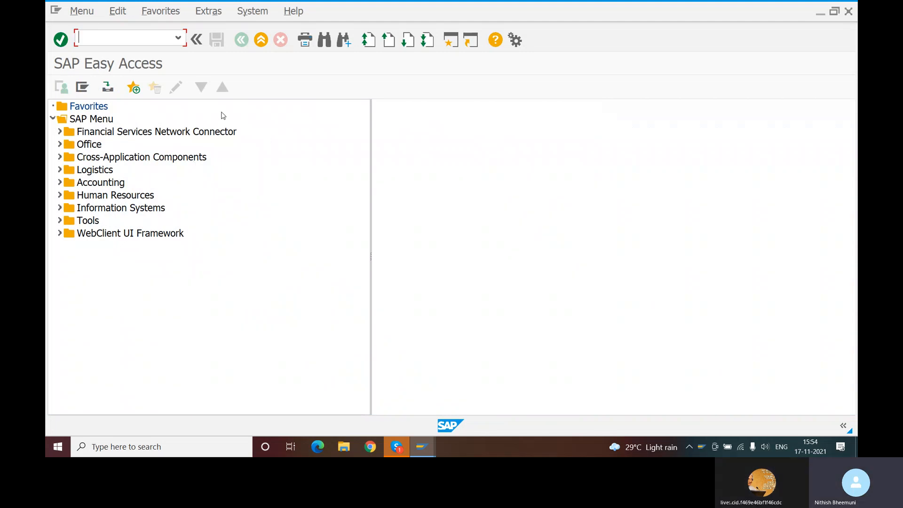
Switch to Skype and view the newest image in the call gallery showing the Document Splitting path, then close it.
click(397, 448)
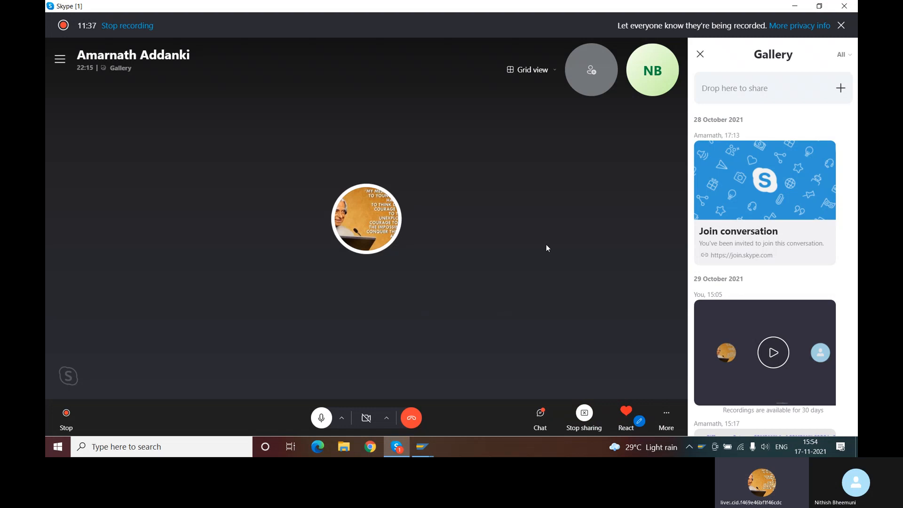
click(118, 69)
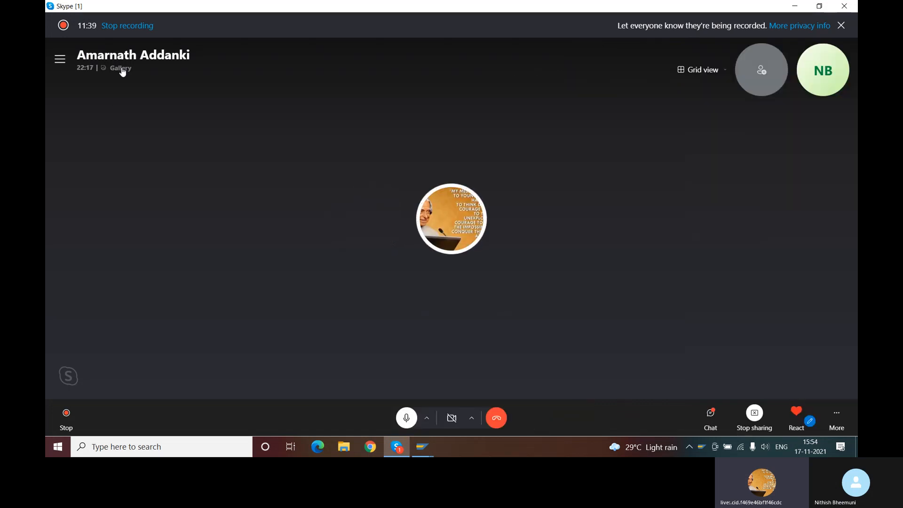
click(118, 69)
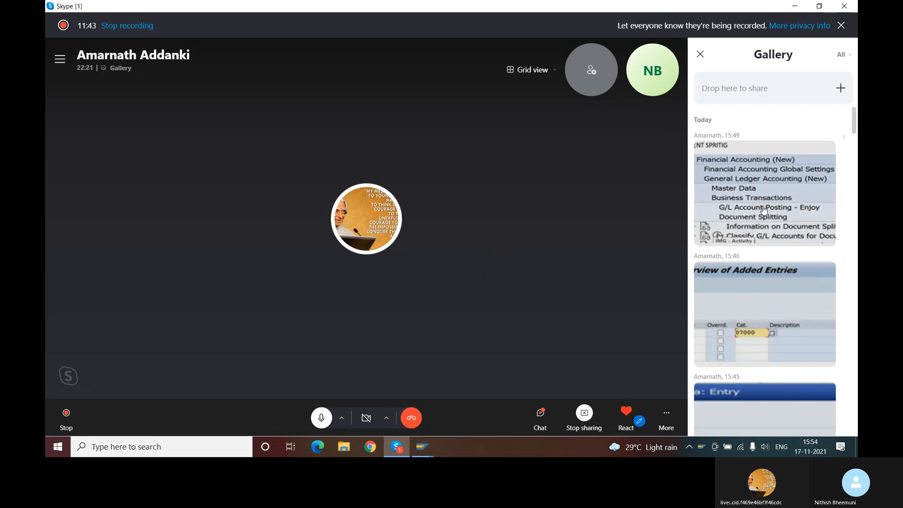
click(752, 210)
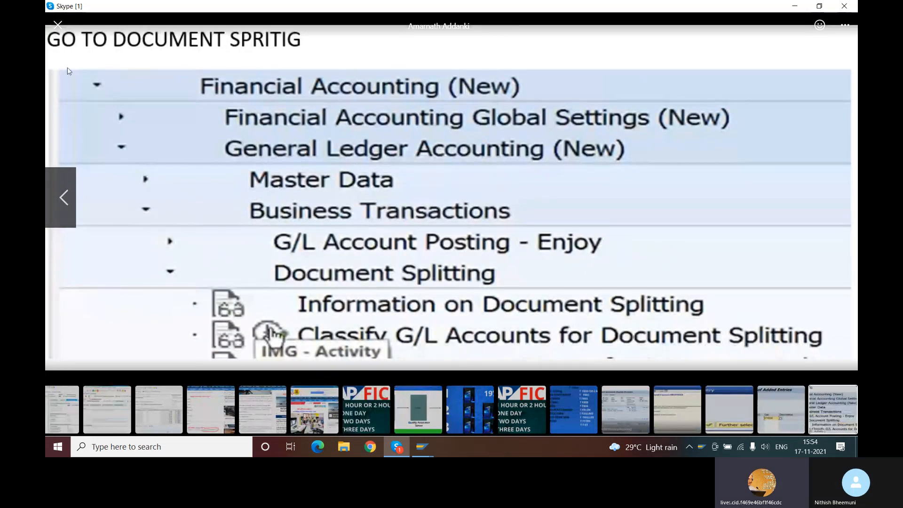
click(59, 24)
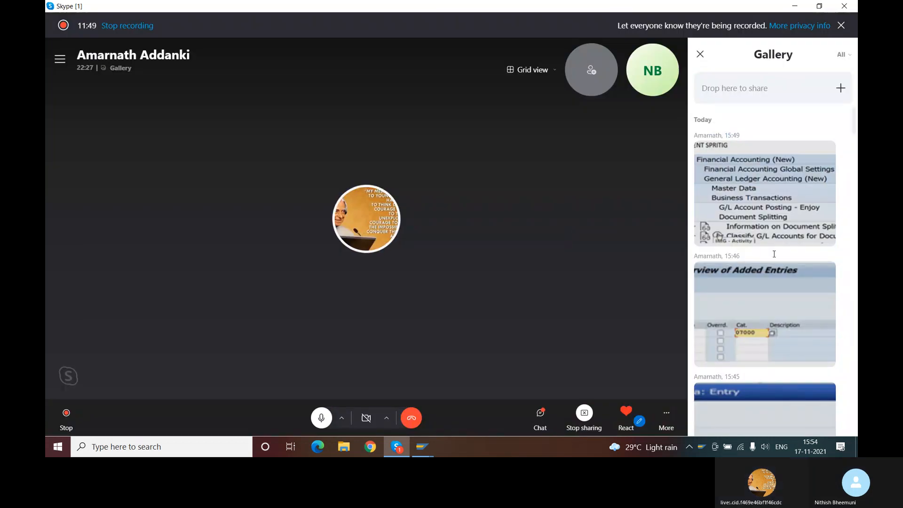
Look through the shared images and files in the Skype gallery, from today's items back to the oldest ones.
scroll(780, 250, down, 3)
scroll(780, 250, down, 2)
scroll(772, 256, up, 5)
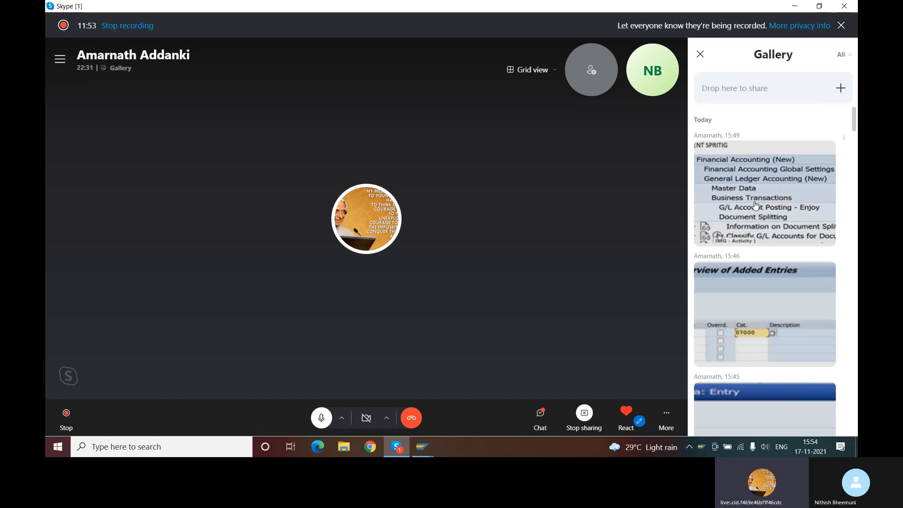
scroll(755, 207, down, 3)
scroll(755, 206, up, 1)
scroll(754, 207, down, 5)
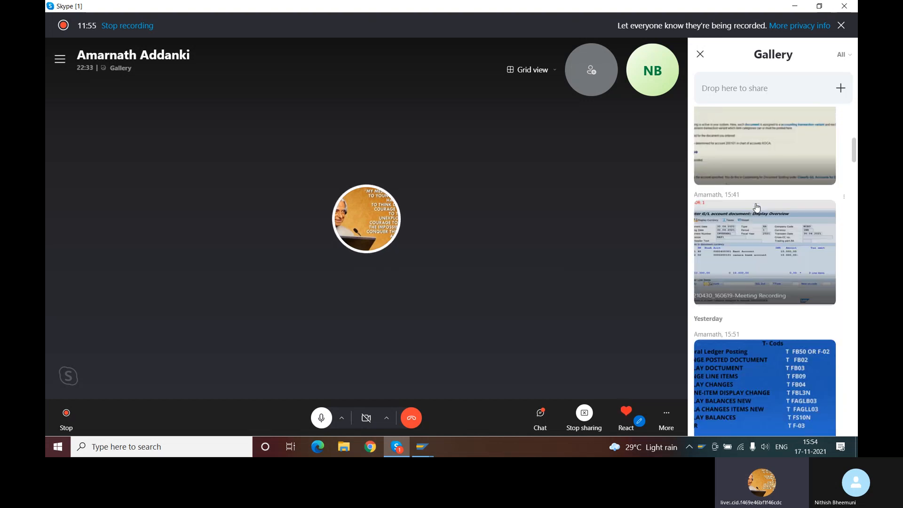
scroll(758, 211, down, 10)
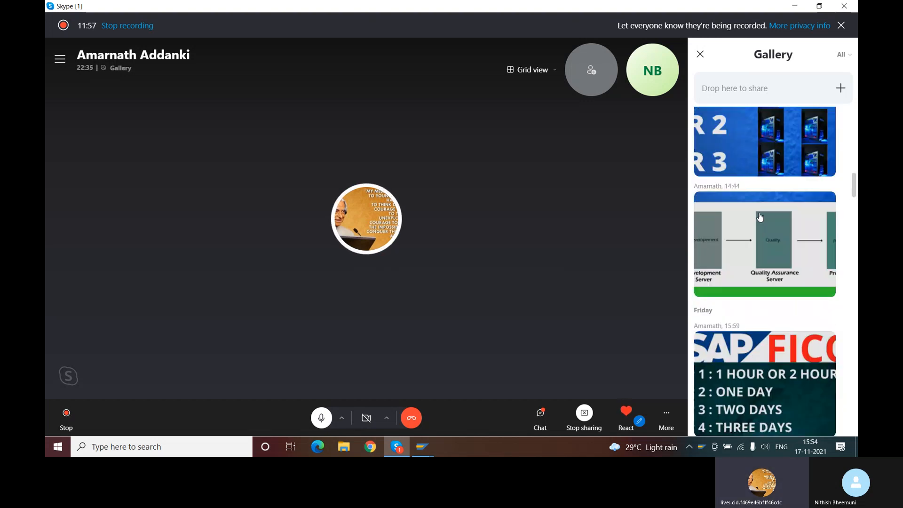
scroll(761, 230, down, 3)
scroll(761, 229, up, 6)
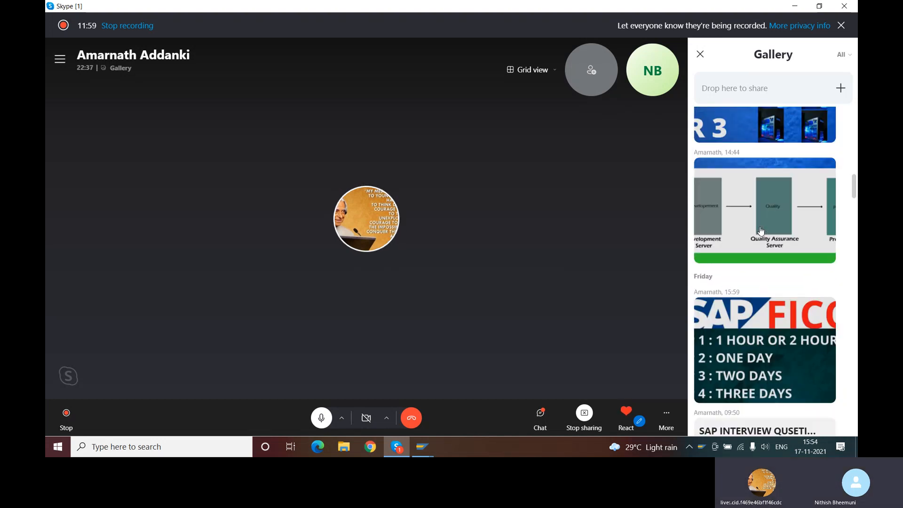
scroll(760, 230, up, 6)
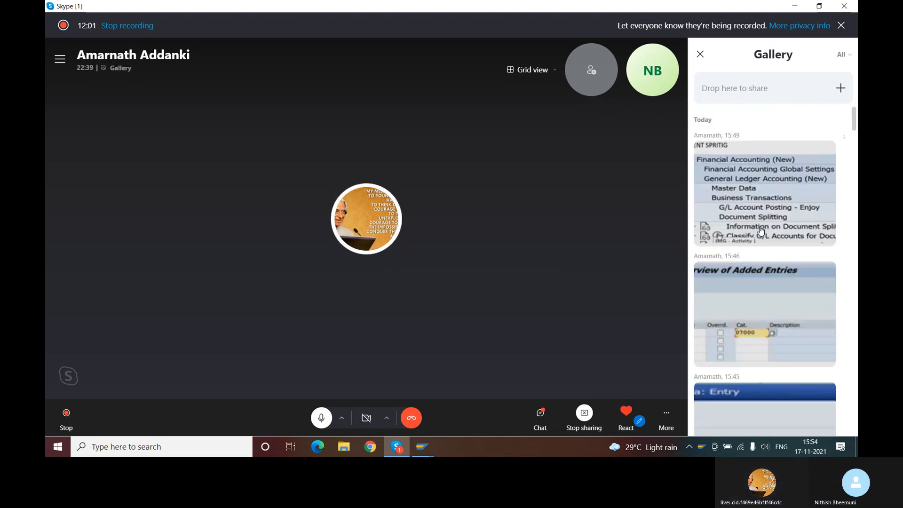
scroll(771, 232, down, 8)
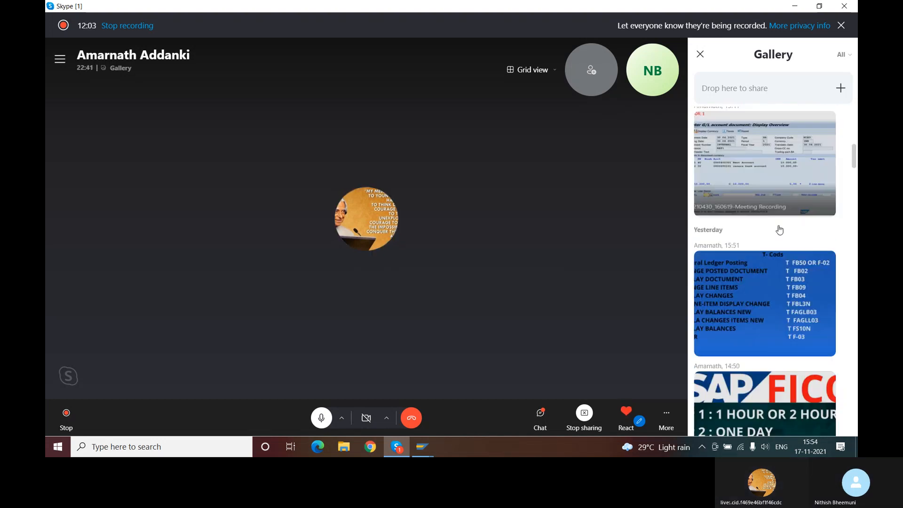
scroll(782, 239, down, 10)
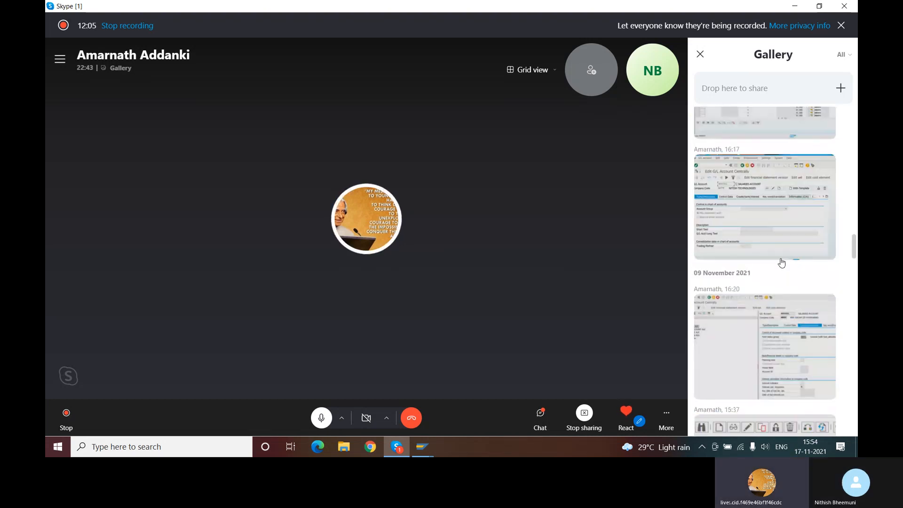
scroll(782, 263, down, 15)
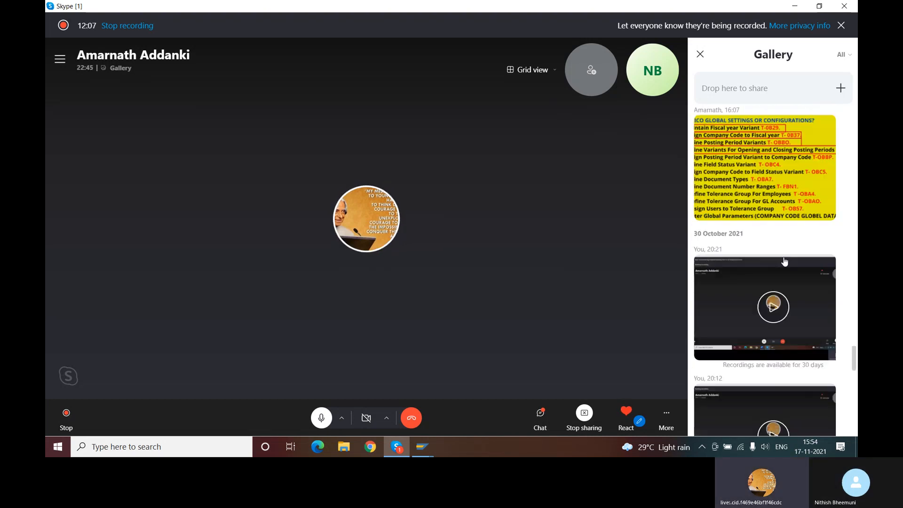
scroll(781, 263, down, 10)
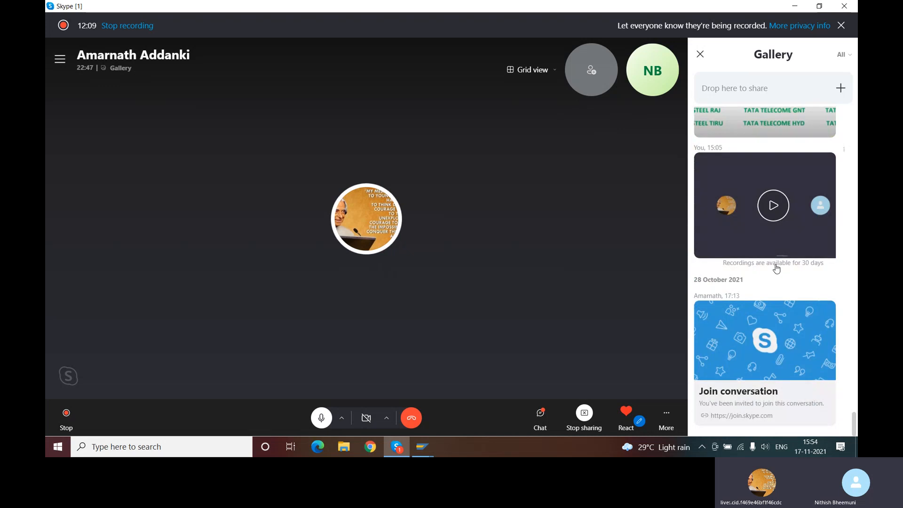
scroll(775, 270, up, 15)
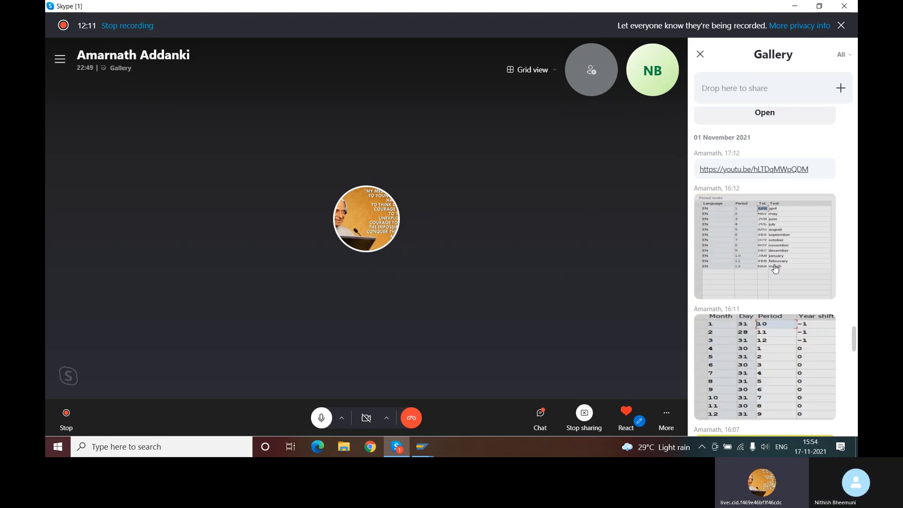
scroll(775, 268, up, 8)
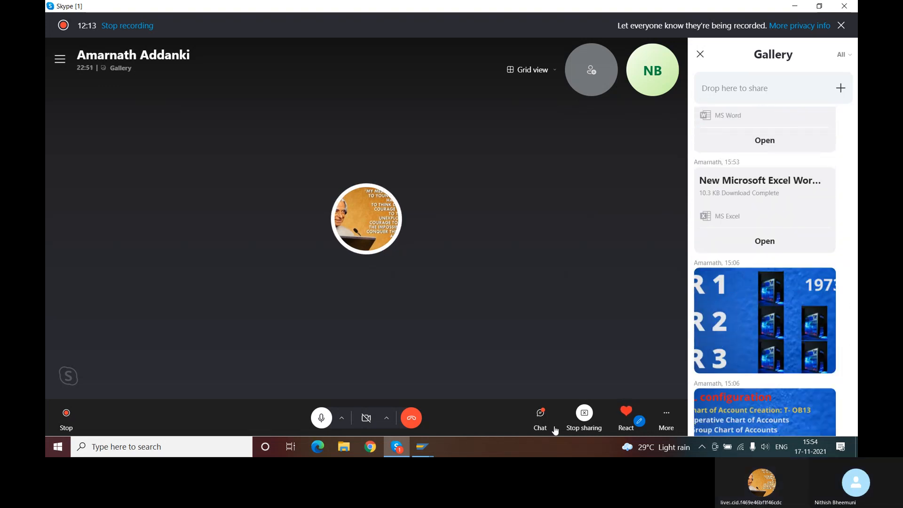
Open the call chat, look back through its history and return to the latest message with the navigation path.
click(540, 418)
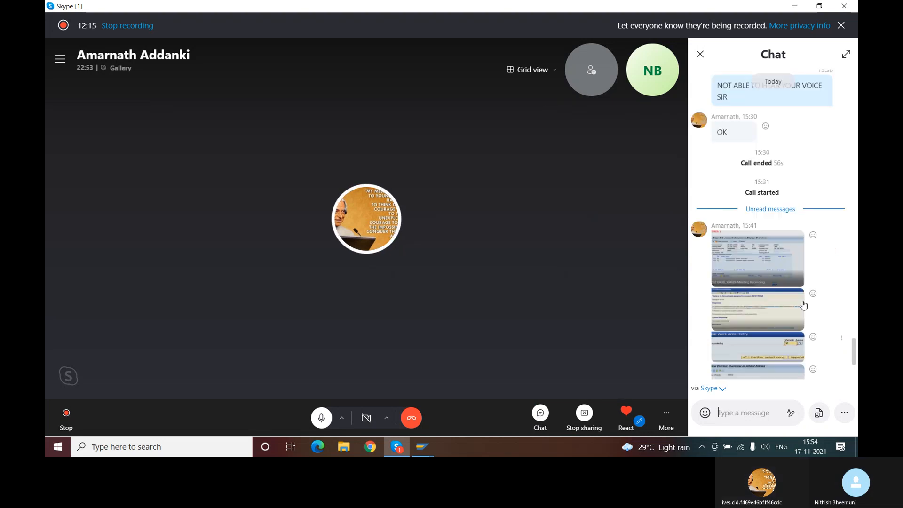
scroll(750, 281, up, 15)
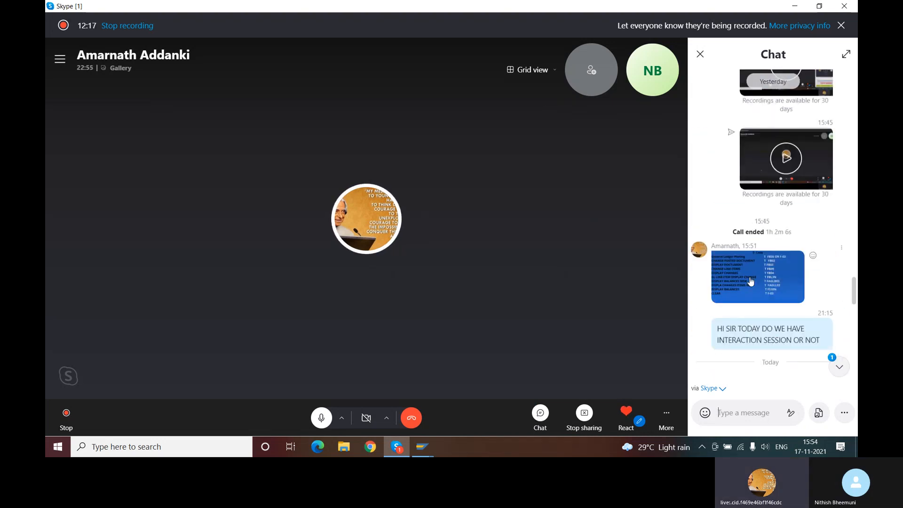
scroll(750, 281, up, 10)
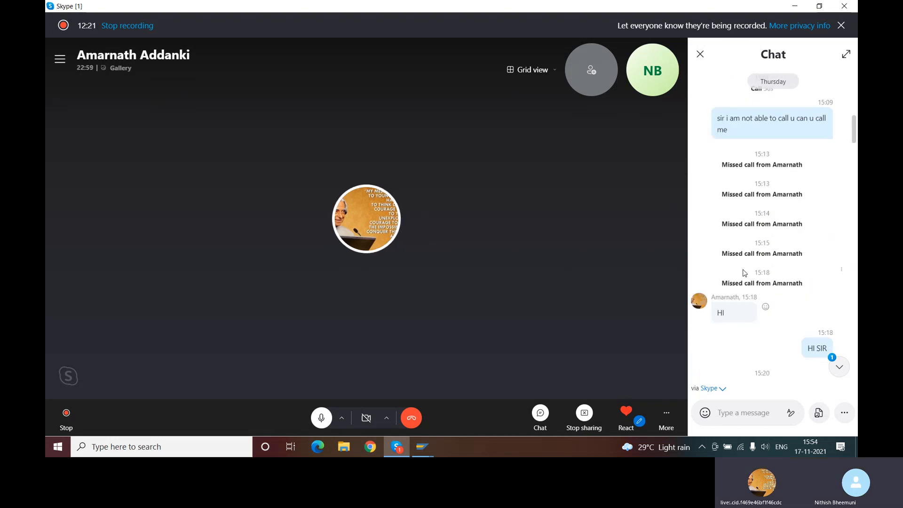
scroll(742, 271, up, 10)
scroll(731, 228, up, 10)
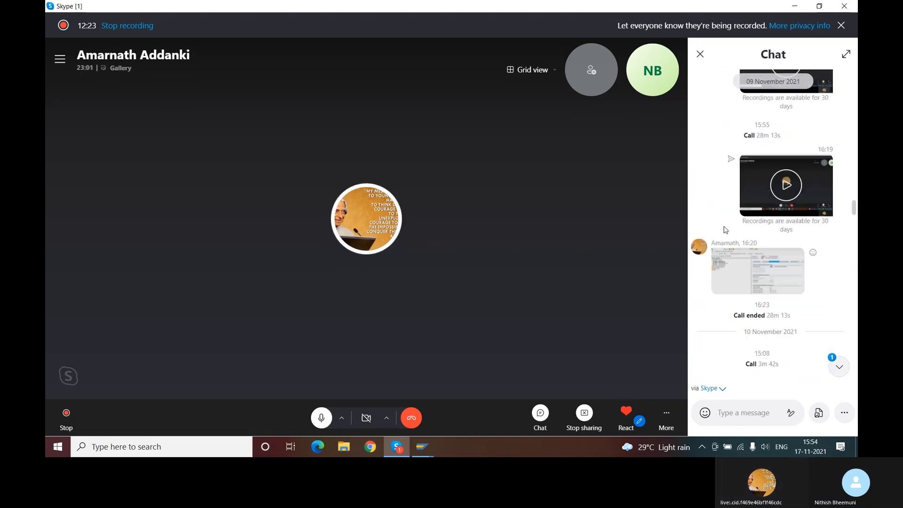
scroll(737, 229, up, 2)
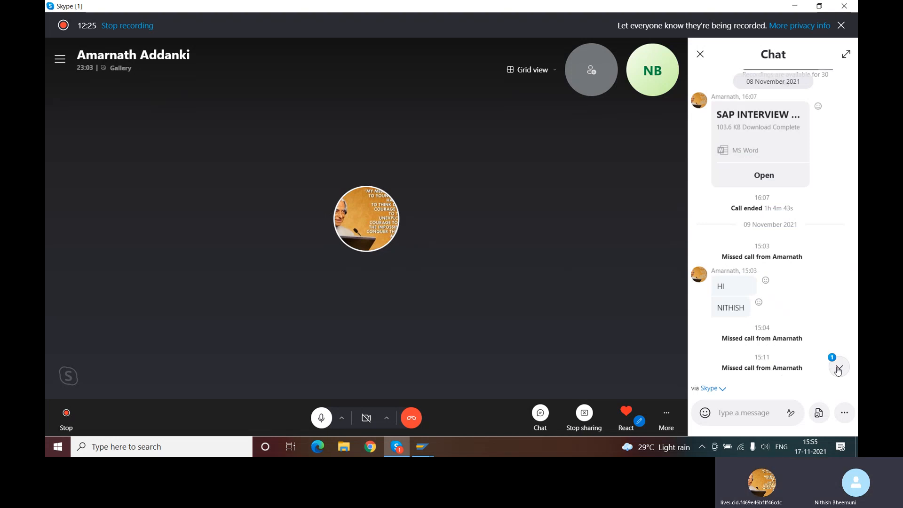
click(838, 367)
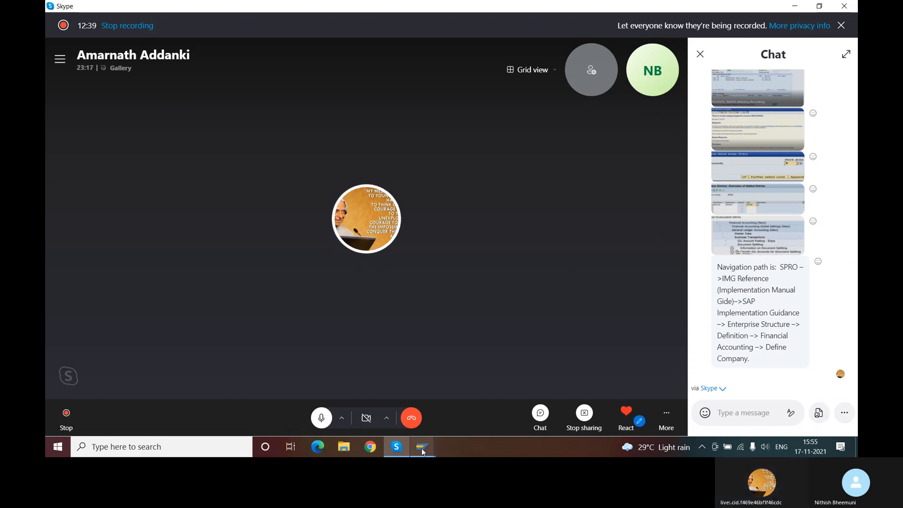
Switch to the SAP Easy Access window and run transaction SPRO.
mouse_move(423, 447)
click(456, 422)
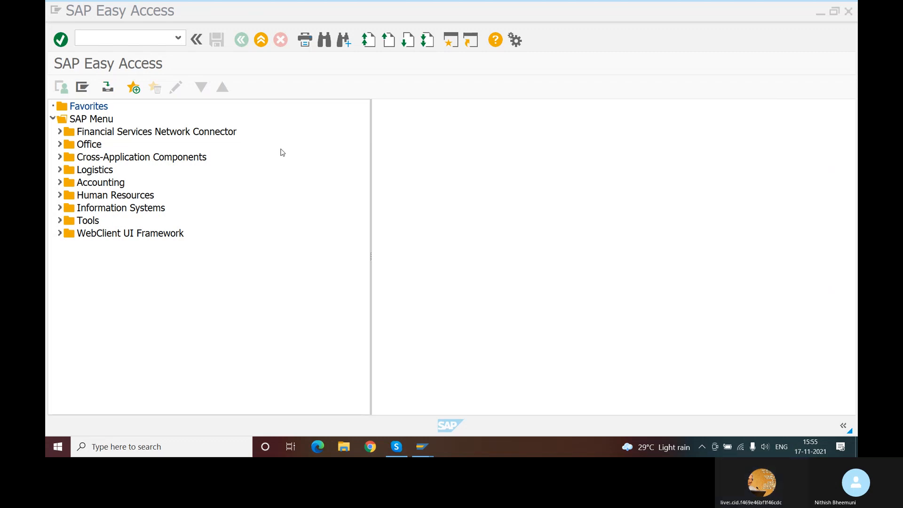
click(131, 37)
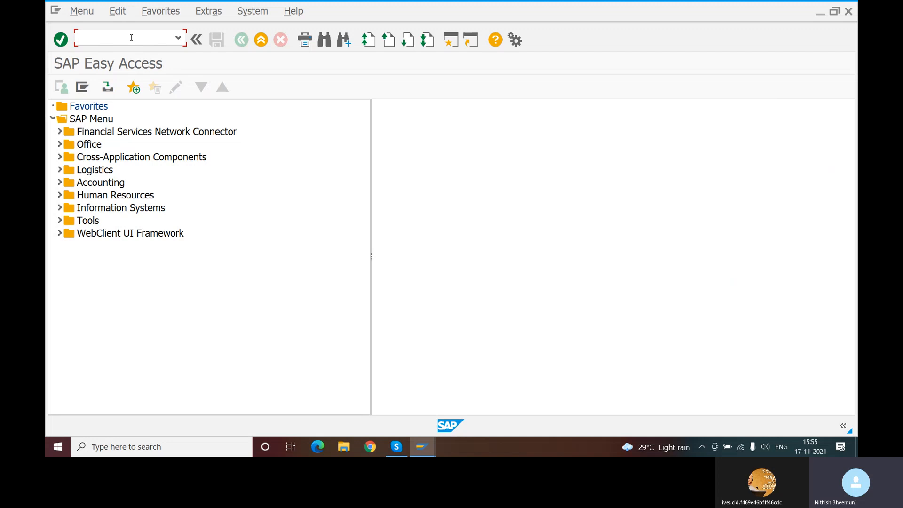
text(SPRO)
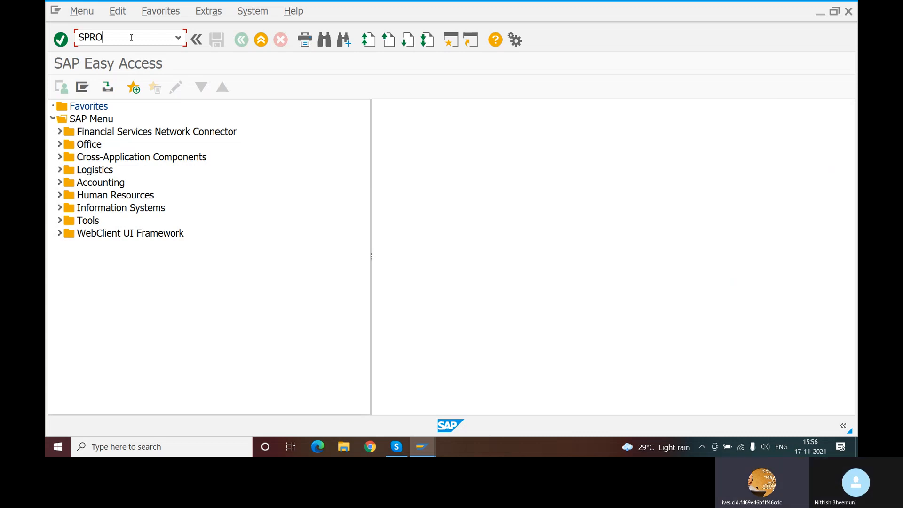
key(Return)
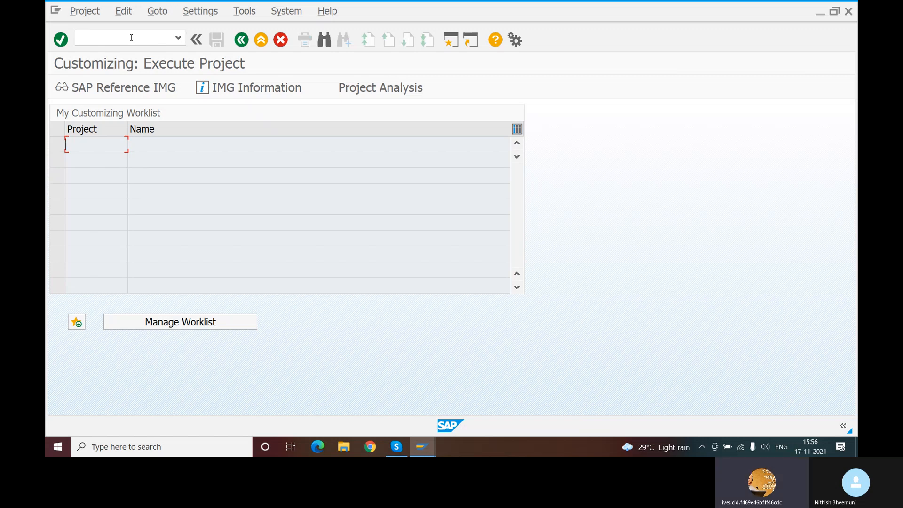
Check the IMG Information news list, close it and display the SAP Reference IMG.
click(231, 93)
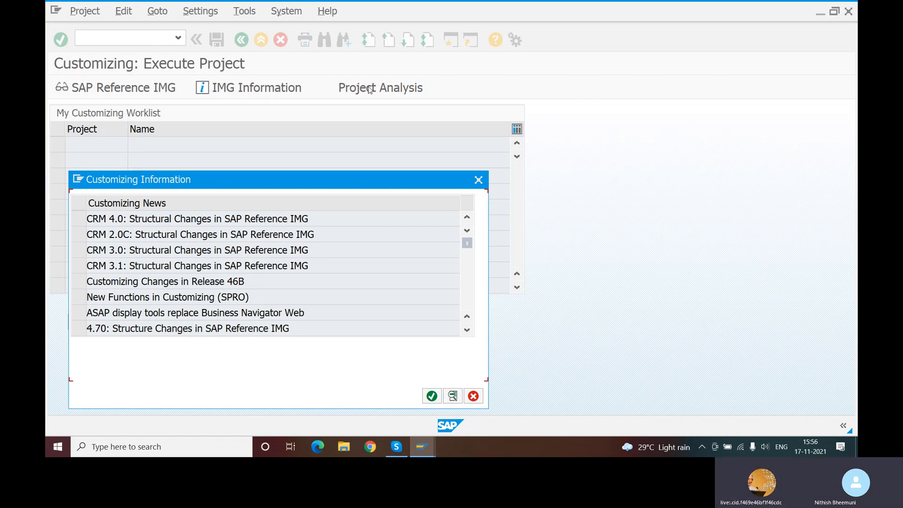
click(432, 397)
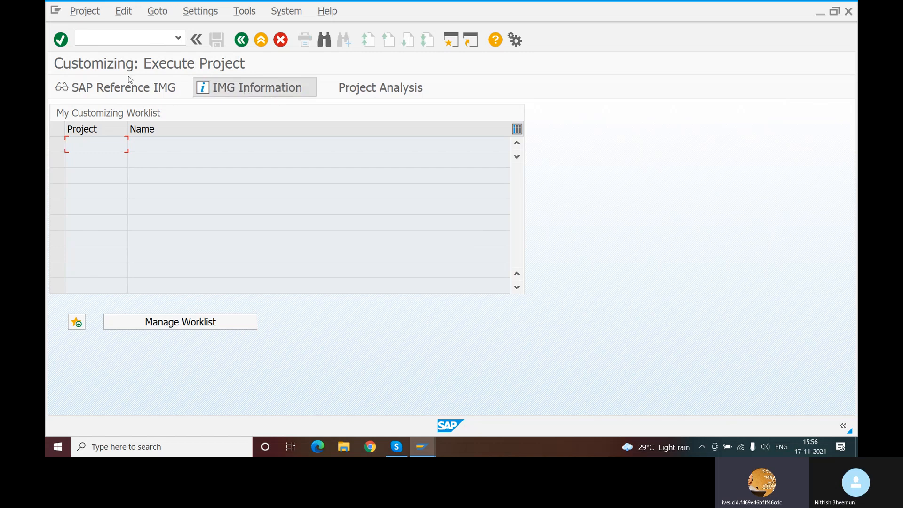
click(69, 89)
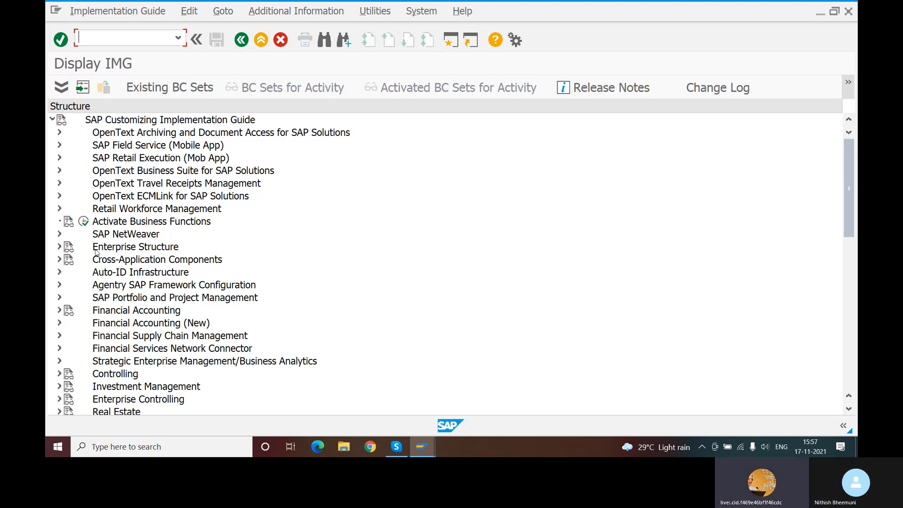
Expand Enterprise Structure in the IMG, look at the areas under its Definition node and collapse that node again.
click(60, 247)
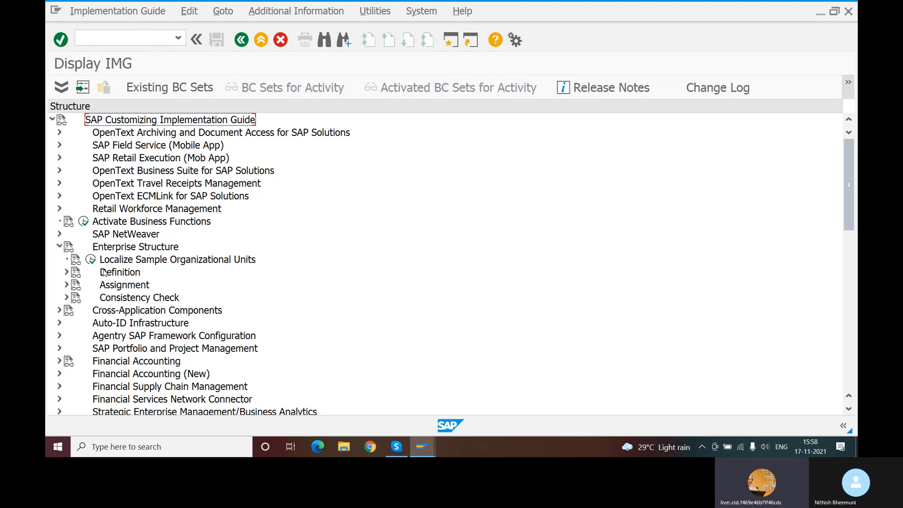
click(66, 272)
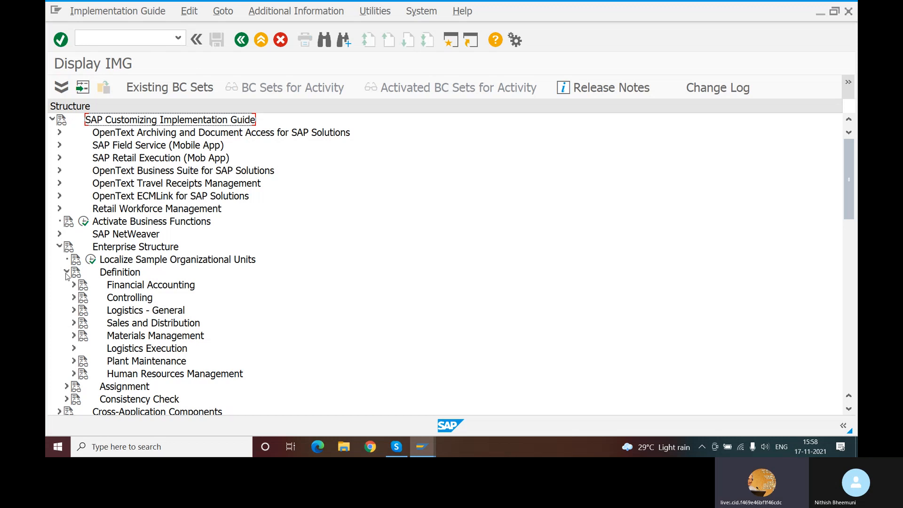
click(116, 274)
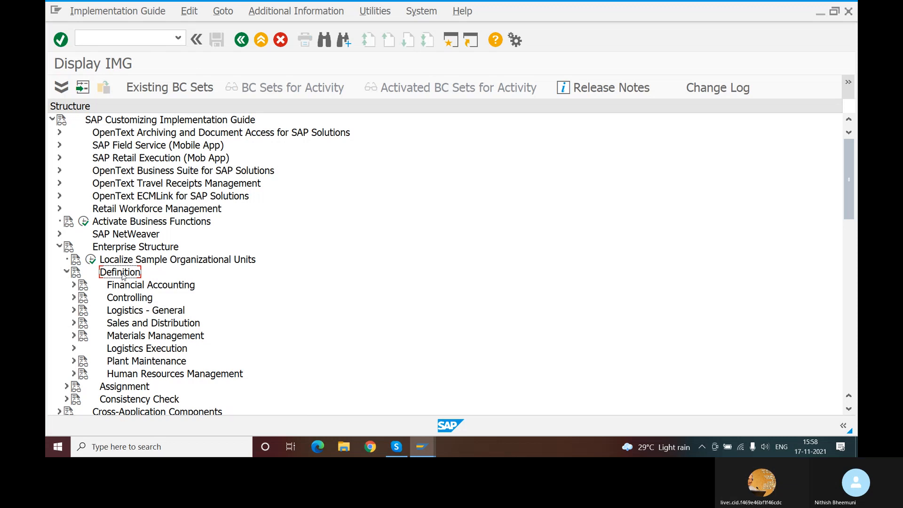
click(67, 272)
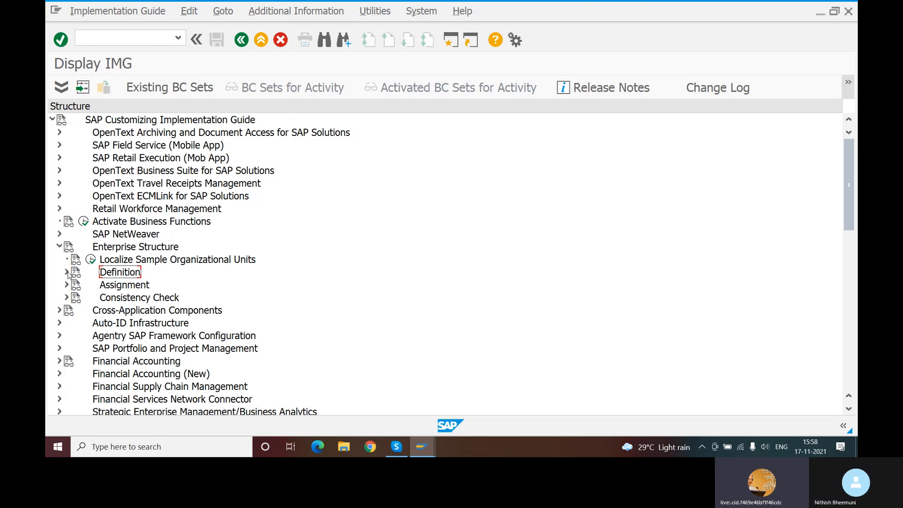
Expand Financial Accounting and its Financial Accounting Global Settings to review their nodes, and return to the start of the IMG structure.
click(60, 360)
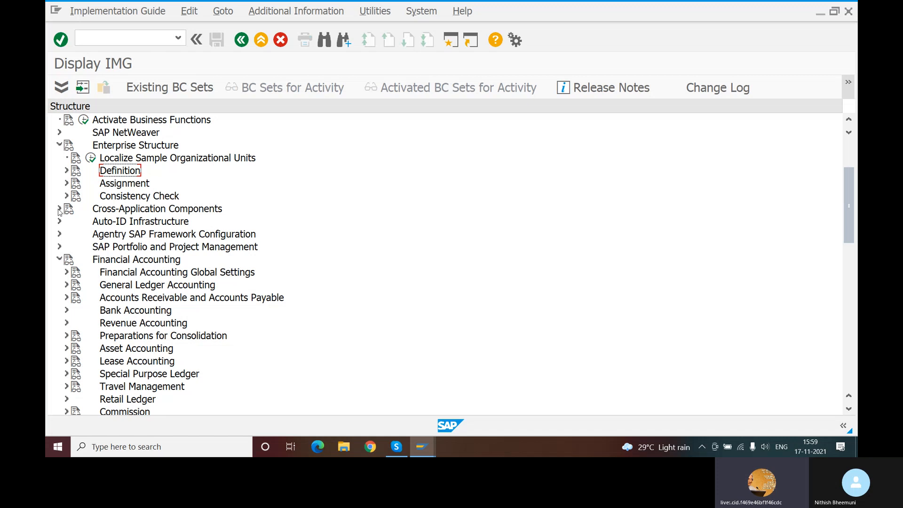
click(67, 272)
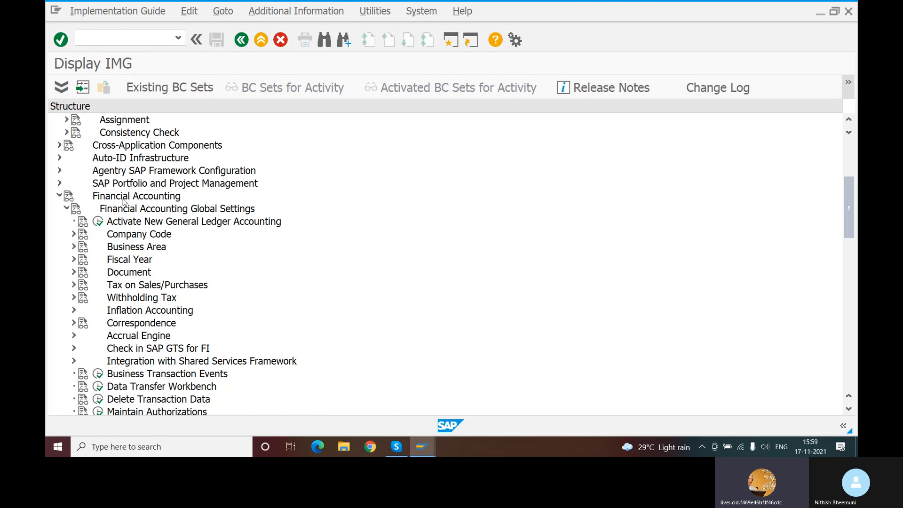
scroll(126, 190, up, 1)
scroll(126, 191, up, 1)
scroll(128, 175, up, 4)
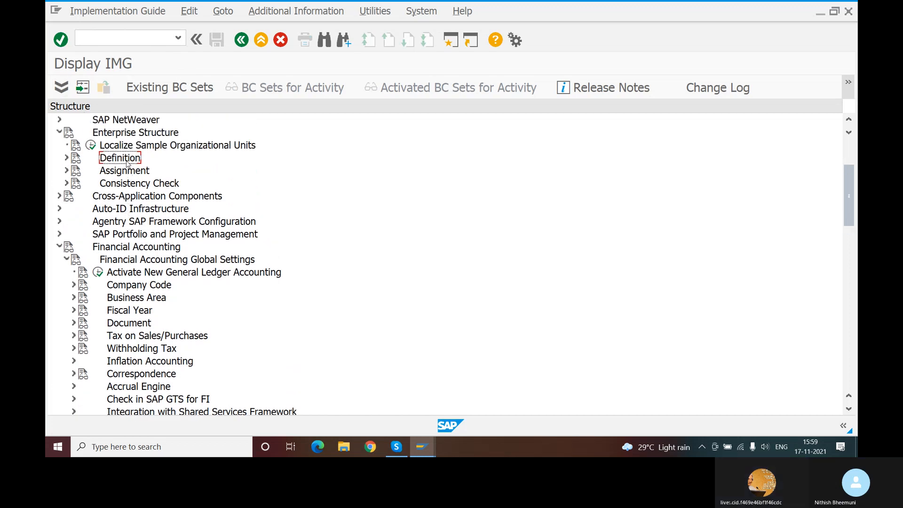
scroll(128, 162, up, 7)
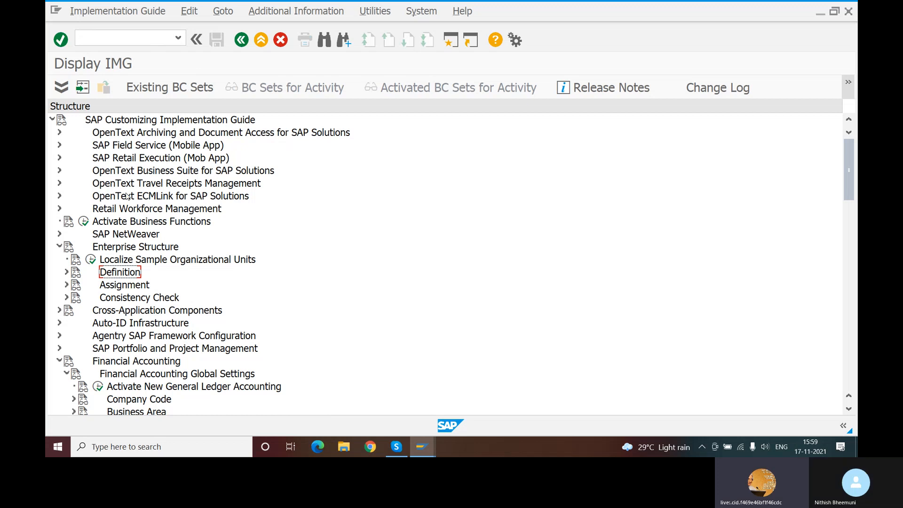
Execute Define company under Enterprise Structure > Definition > Financial Accounting and decline to display the locked data.
click(67, 273)
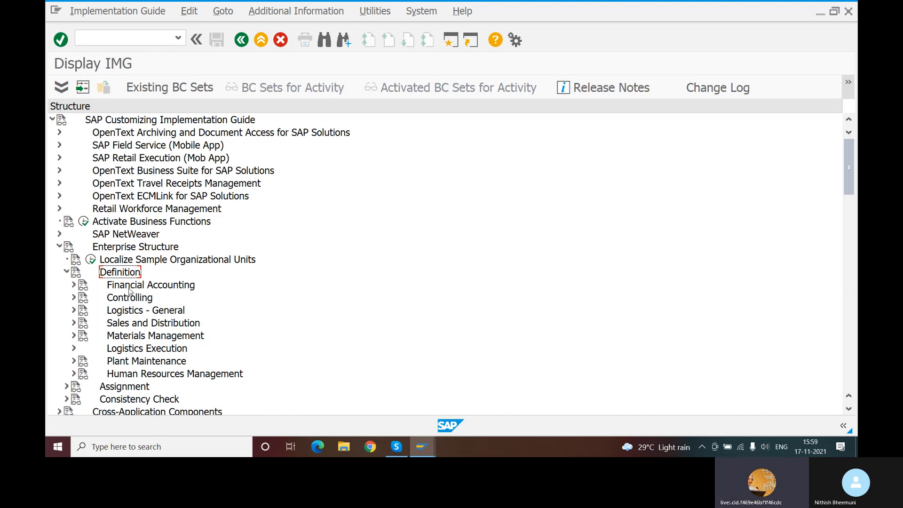
click(74, 285)
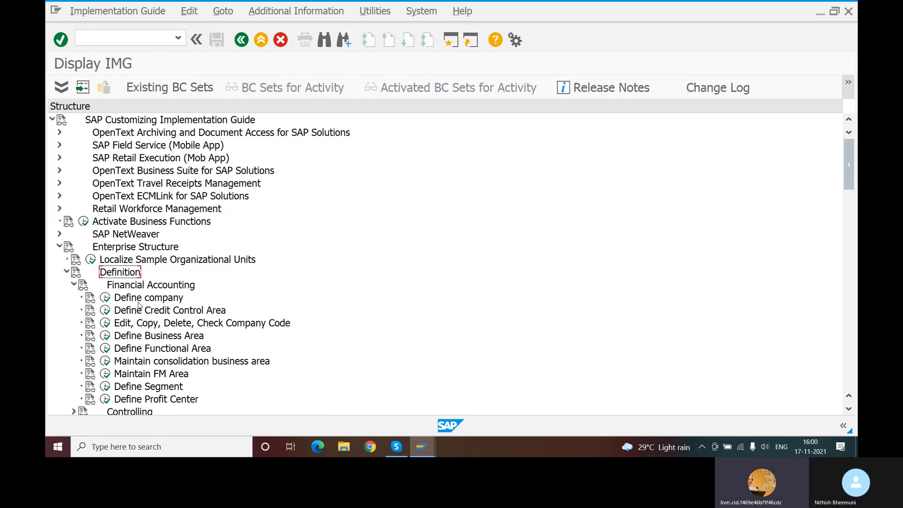
click(106, 298)
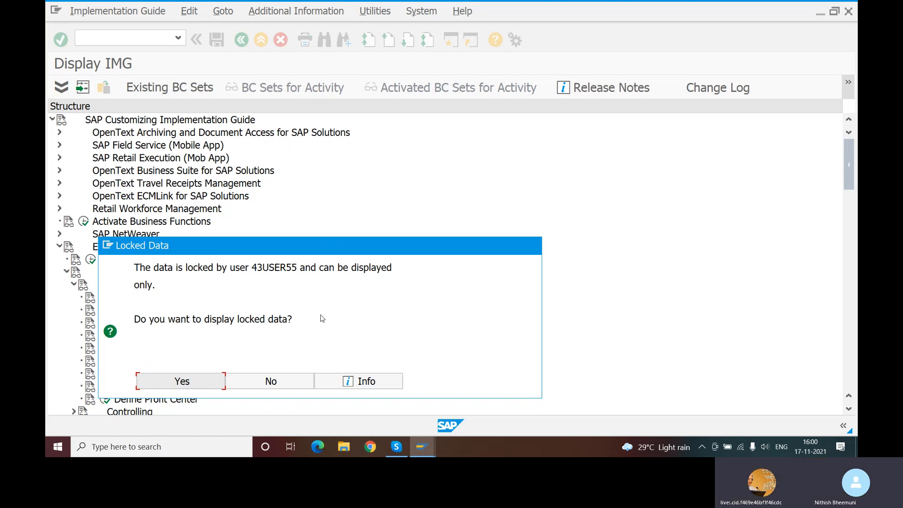
click(281, 380)
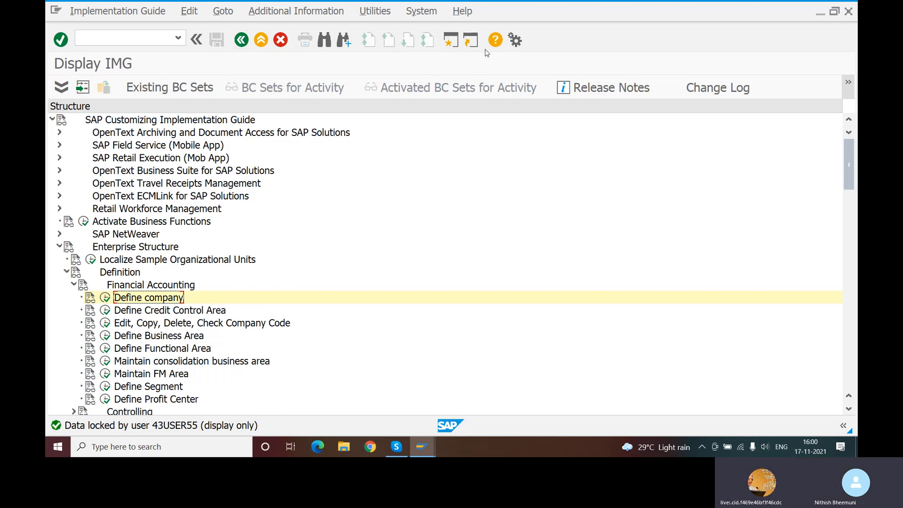
Open a new SAP session, run transaction SM12 and list the lock entries of client 800 with the user name cleared.
click(453, 45)
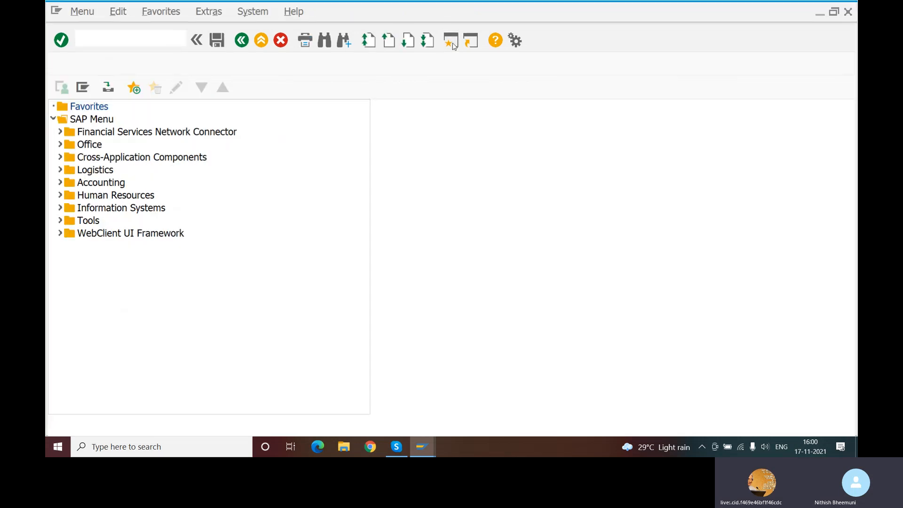
text(SM12)
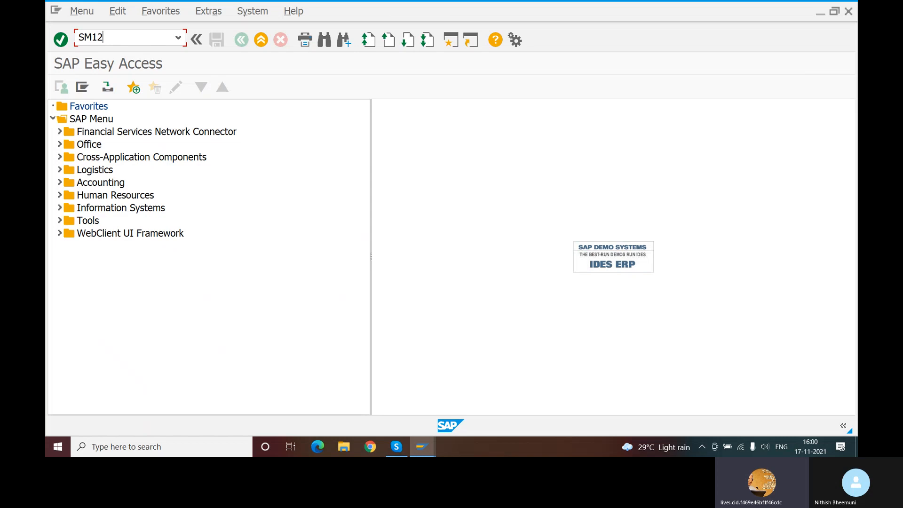
key(Return)
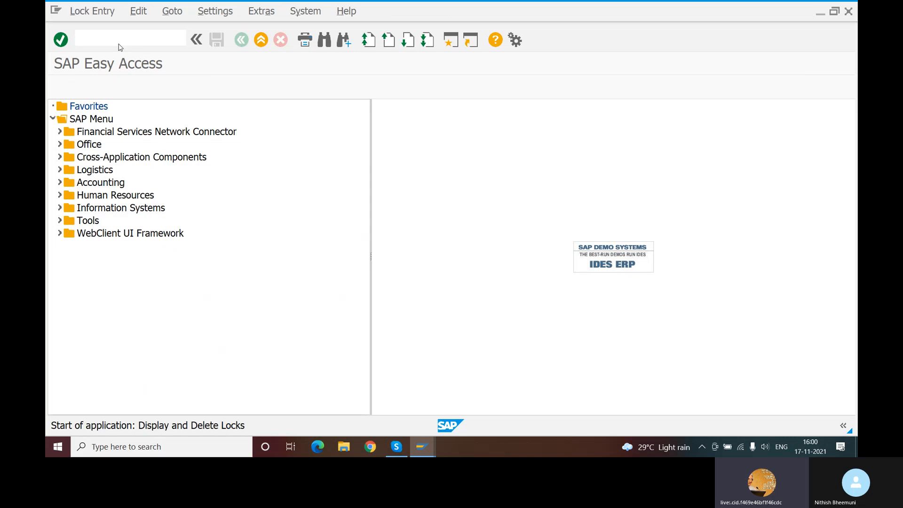
drag(178, 193, 226, 194)
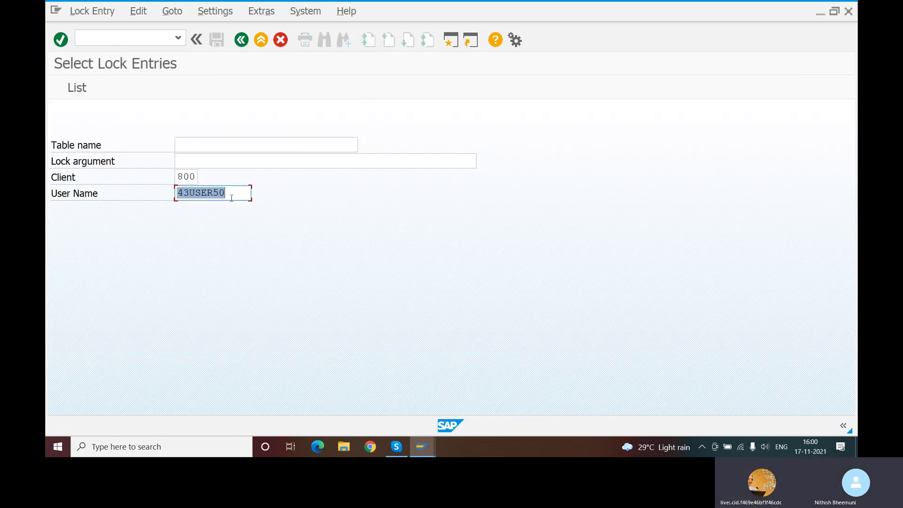
key(Delete)
key(F8)
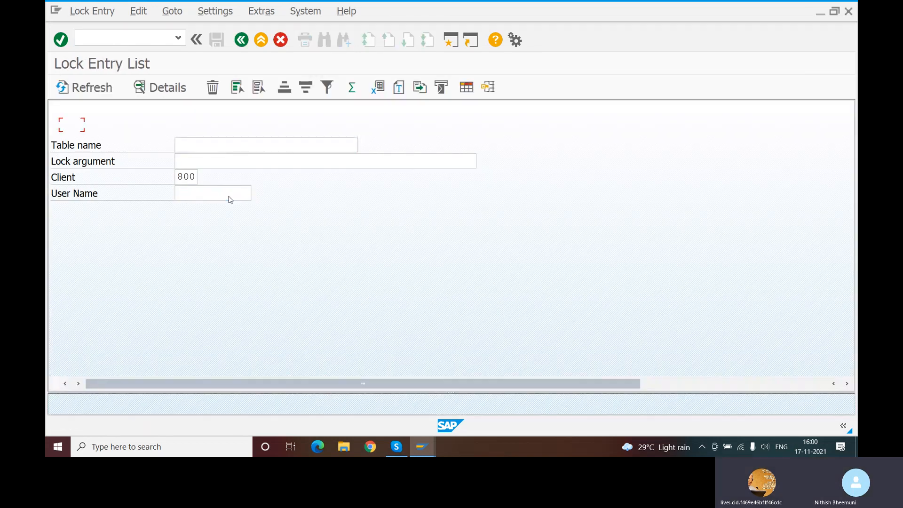
Delete all listed lock entries and close the Performance Assistant message.
click(53, 109)
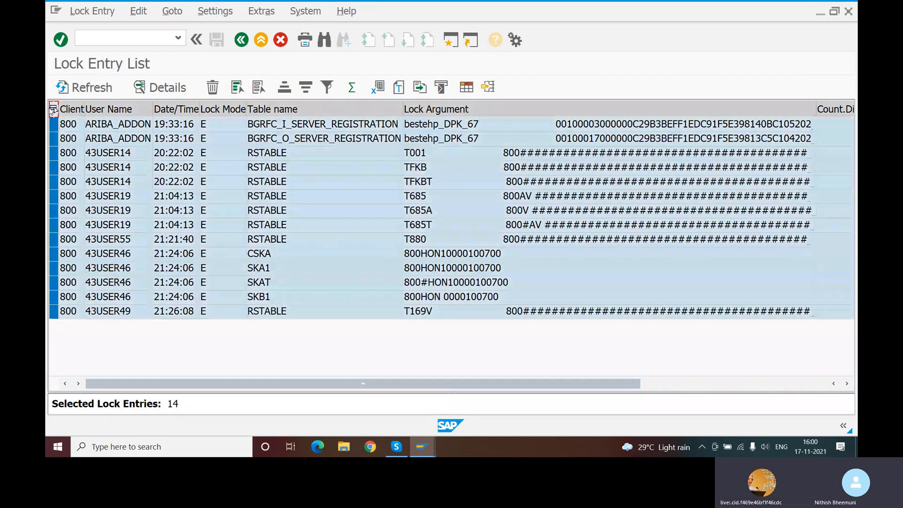
click(210, 90)
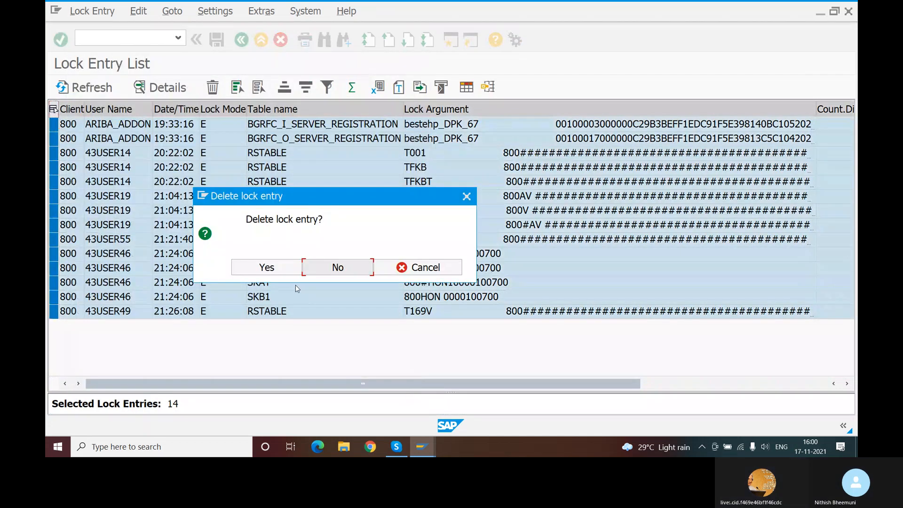
click(265, 267)
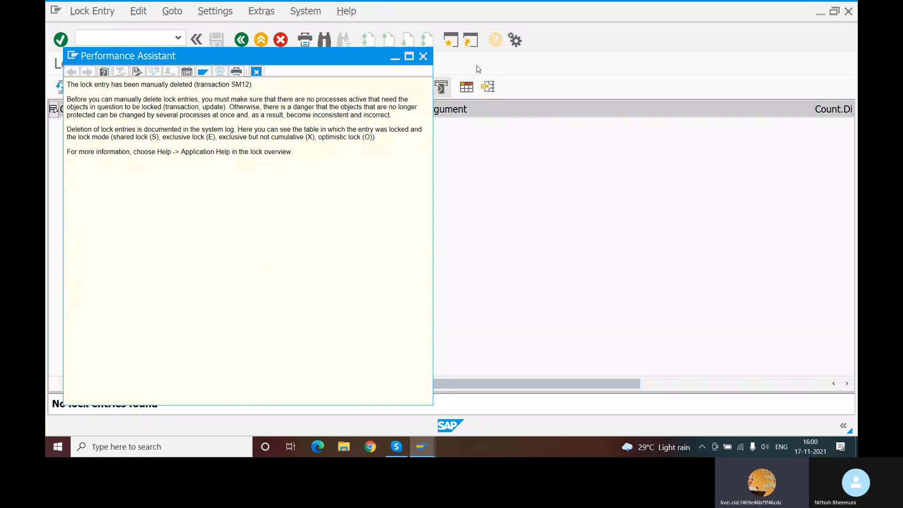
click(422, 56)
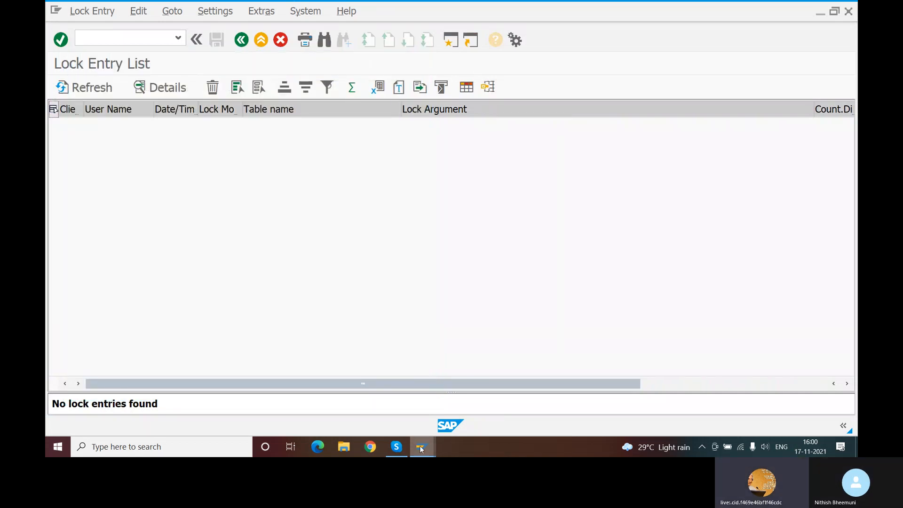
Return to the Display IMG session and execute Define company to open the internal trading partners overview.
mouse_move(421, 446)
click(401, 396)
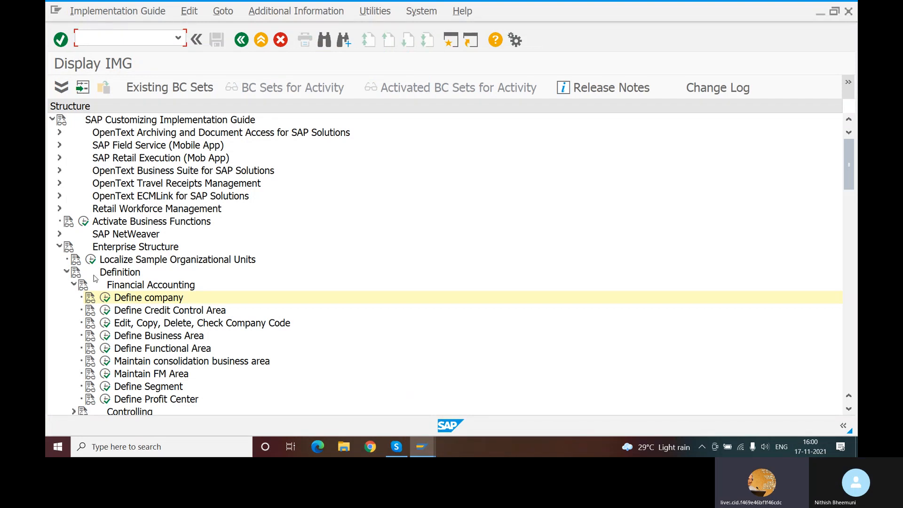
click(105, 298)
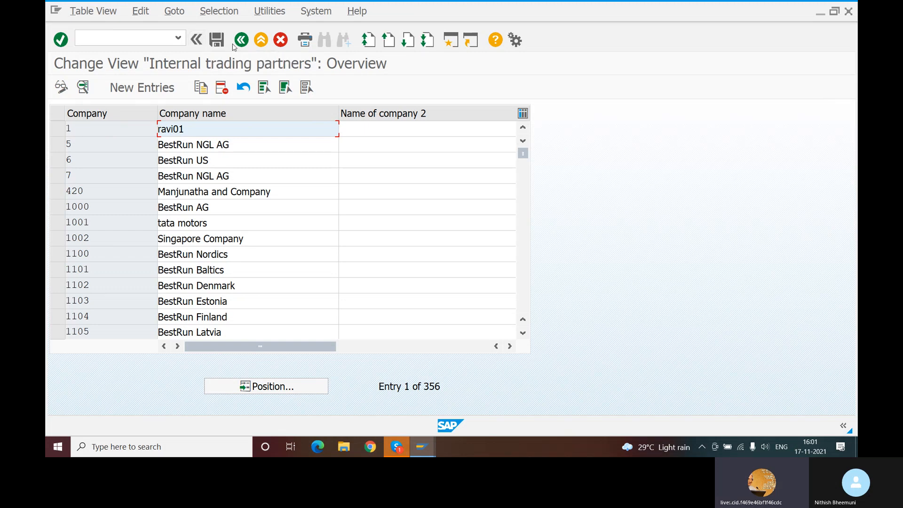
Try to run transaction SPRO directly from the internal trading partners overview.
click(136, 40)
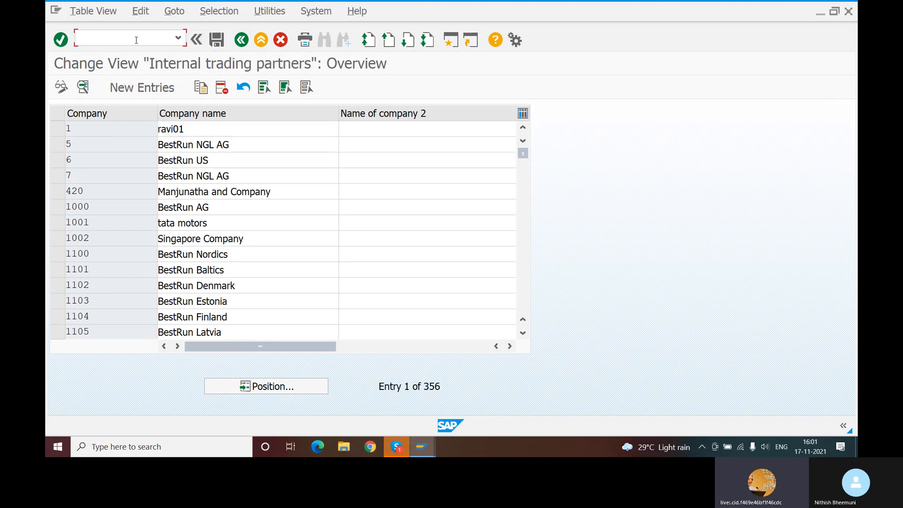
text(SPRO)
key(Return)
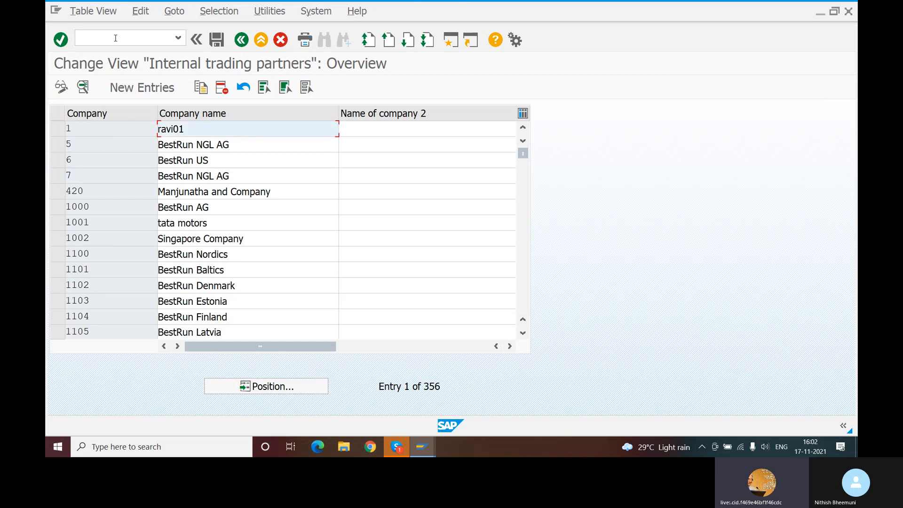
text(/NSPR)
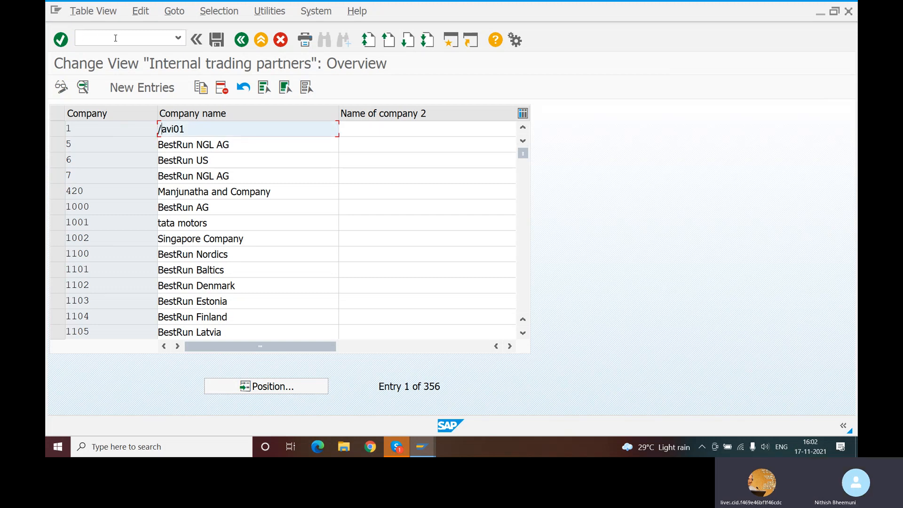
text(O)
key(BackSpace)
key(BackSpace)
key(BackSpace)
key(BackSpace)
key(BackSpace)
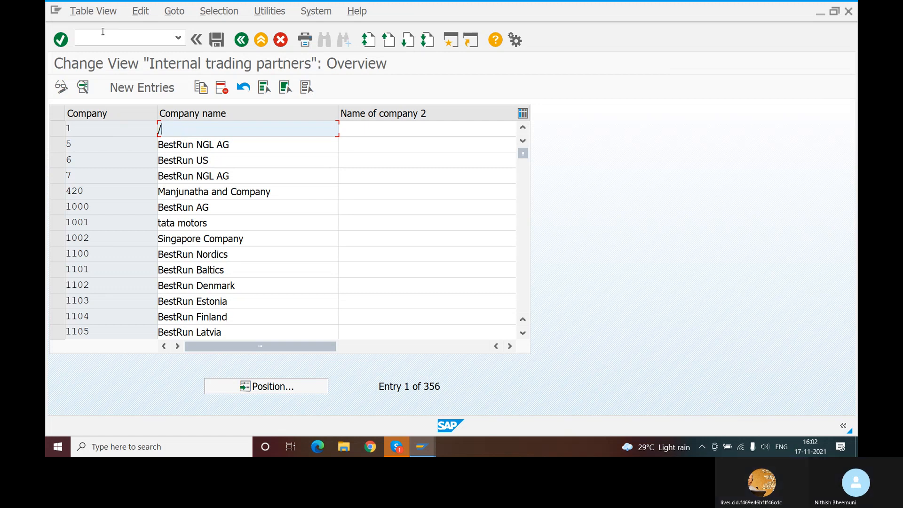
Leave the trading partners overview with the command /NSPRO and display the SAP Reference IMG.
click(106, 38)
text(/NSPRO)
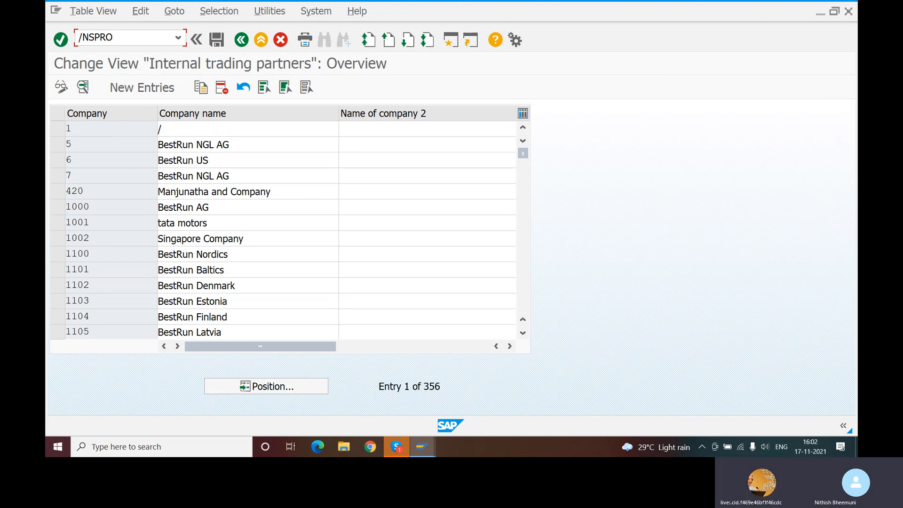
key(Return)
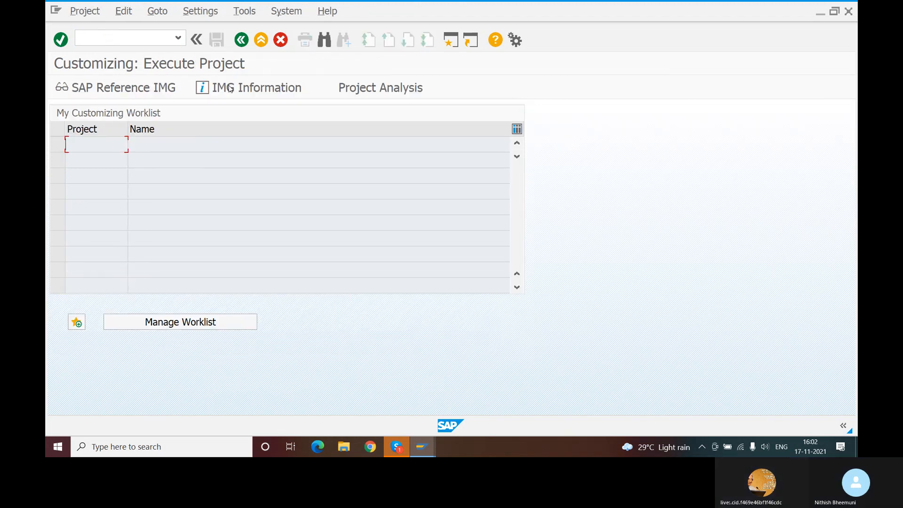
click(133, 91)
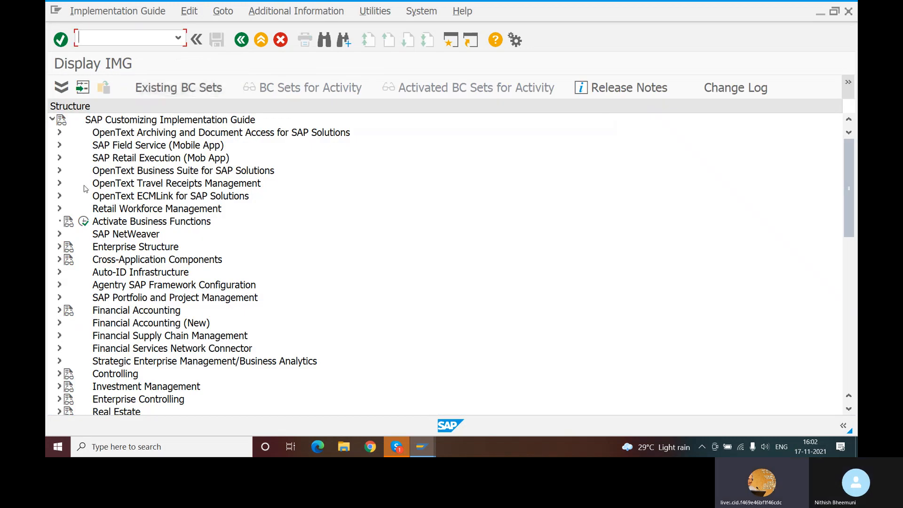
Expand Enterprise Structure > Definition > Financial Accounting, and check the activities offered by Edit, Copy, Delete, Check Company Code before closing them.
click(60, 247)
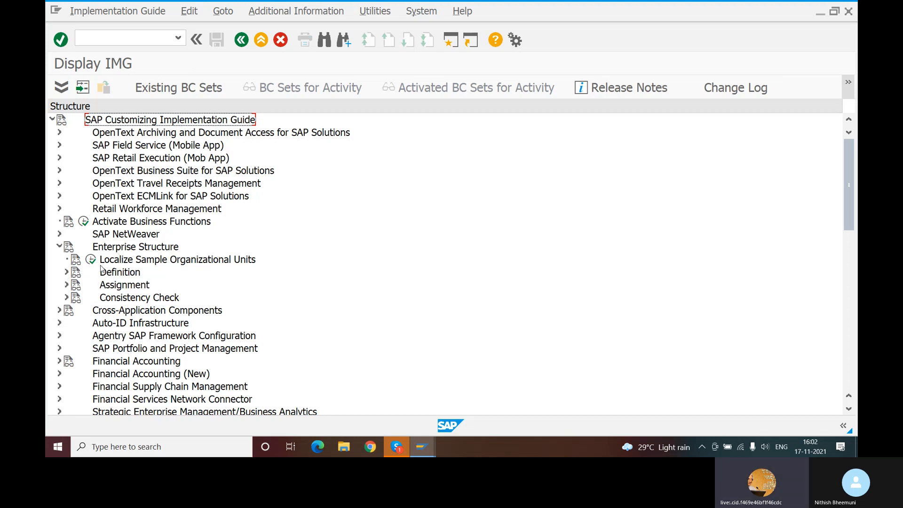
click(66, 272)
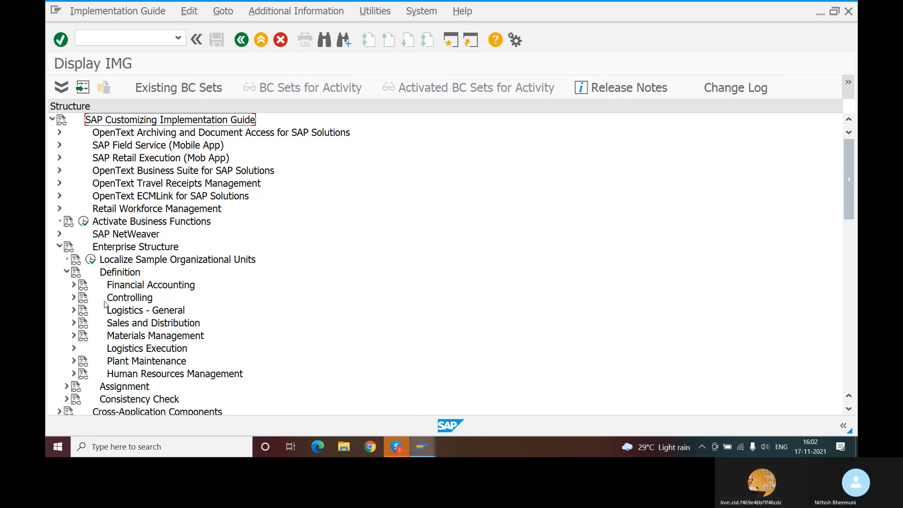
click(73, 285)
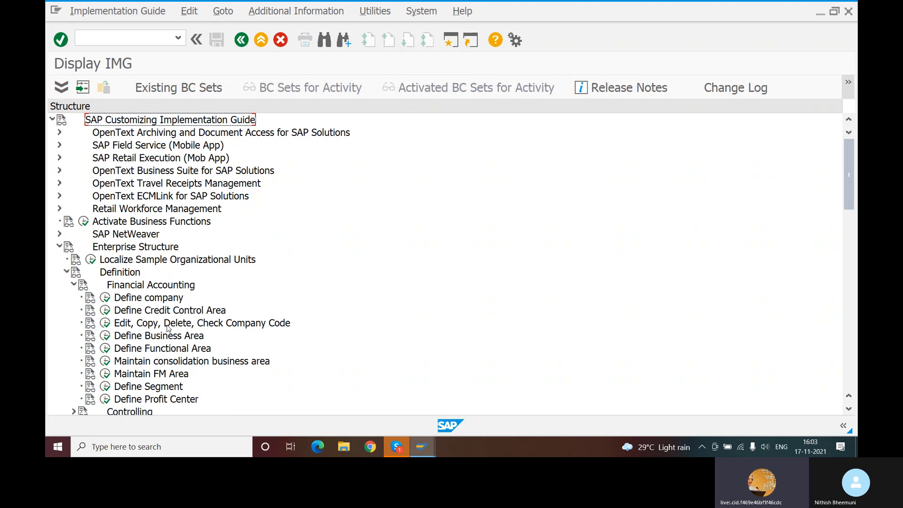
click(105, 323)
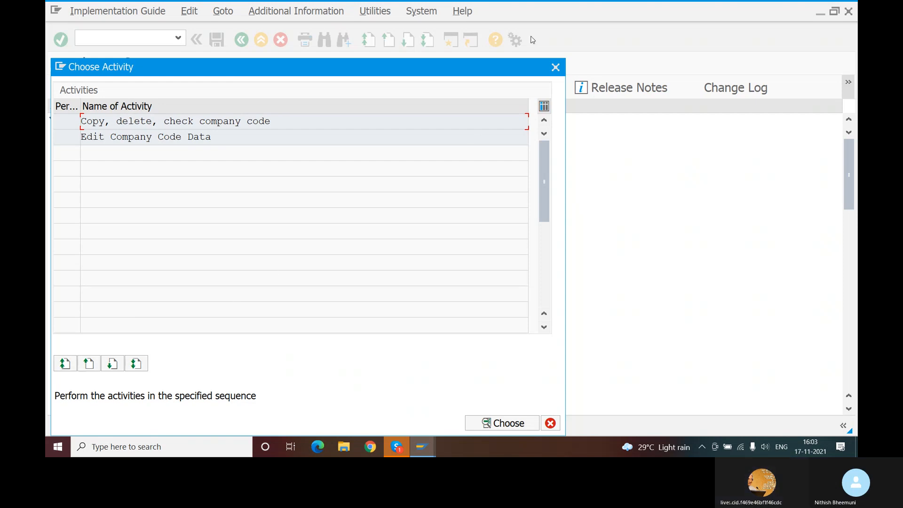
click(555, 69)
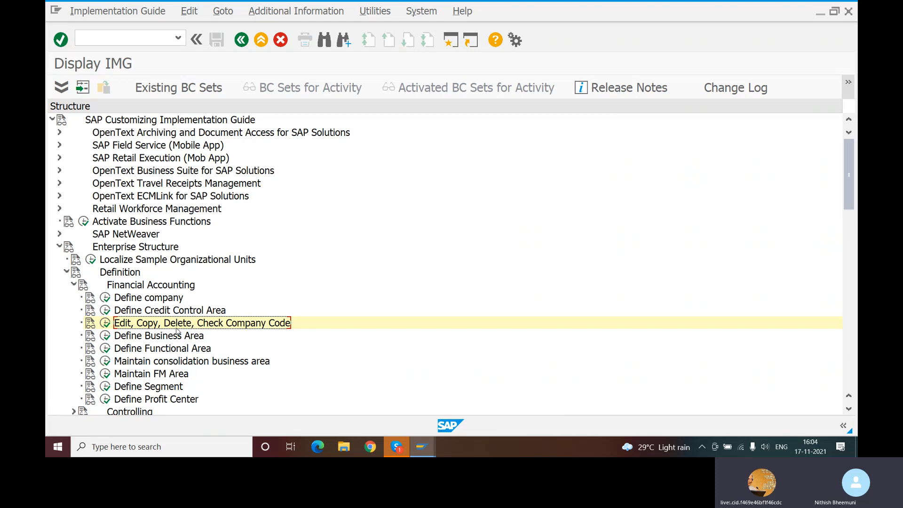
Execute Define Business Area under Enterprise Structure > Definition > Financial Accounting and open the blank table for new entries.
scroll(235, 332, down, 1)
scroll(223, 347, down, 1)
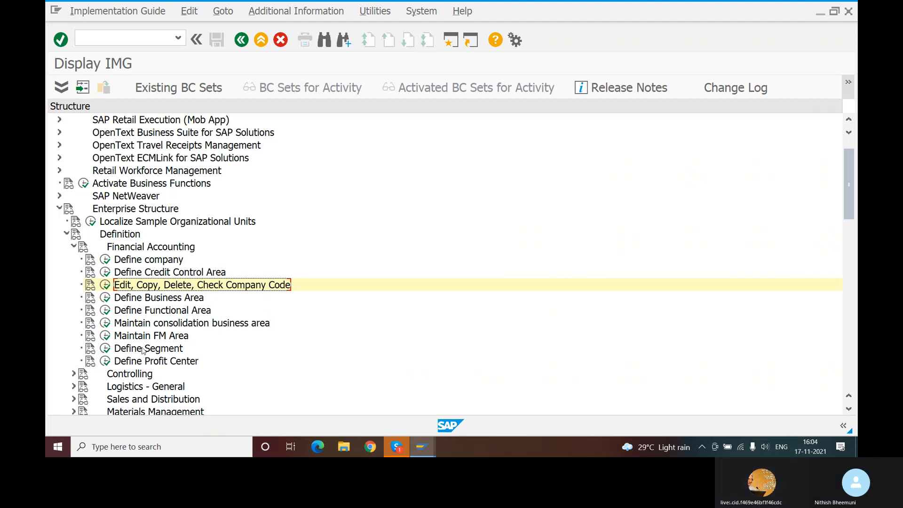
click(106, 298)
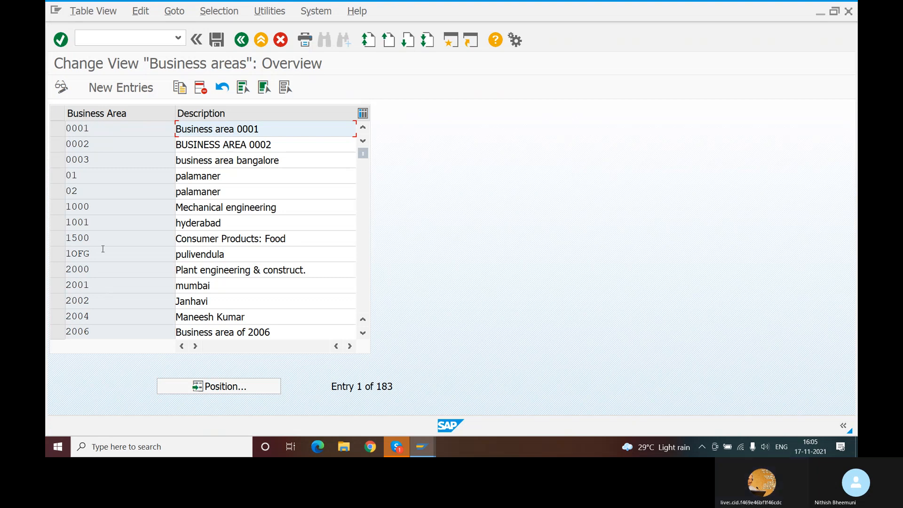
click(130, 90)
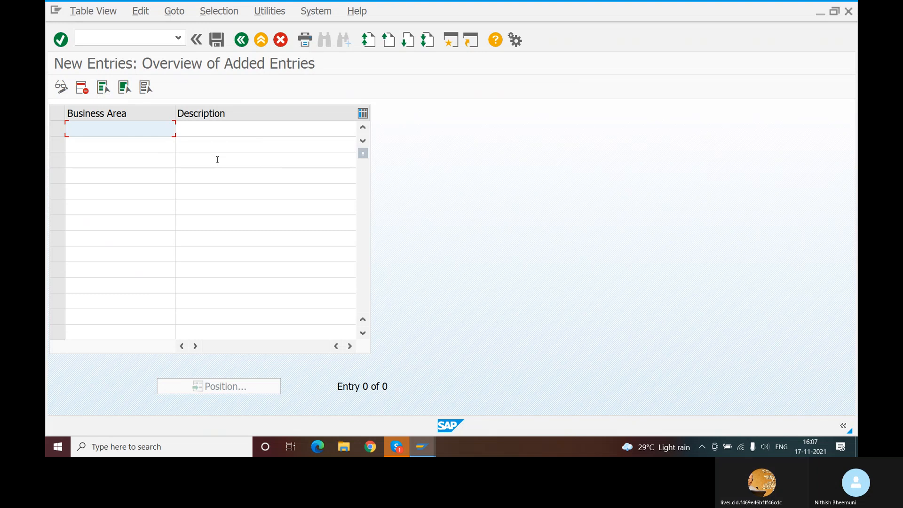
Leave the new business area entries with the command /NSPRO and display the SAP Reference IMG.
click(116, 39)
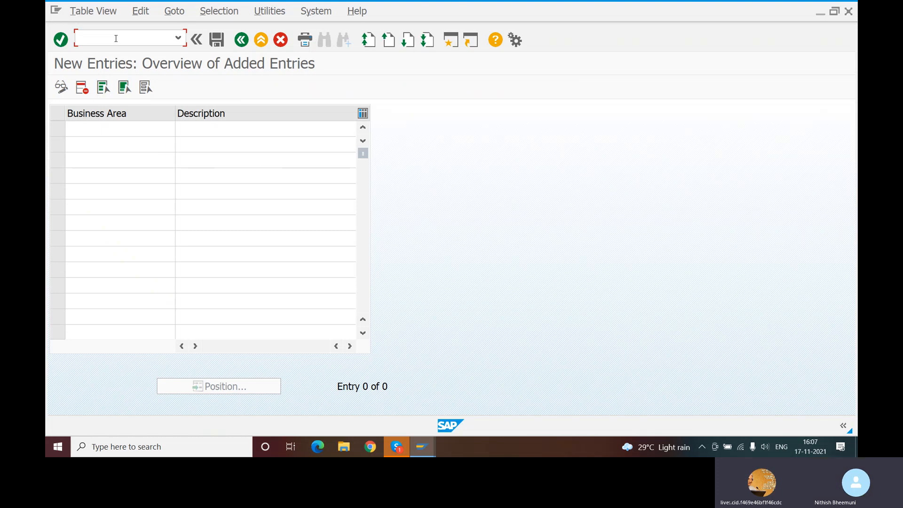
text(/)
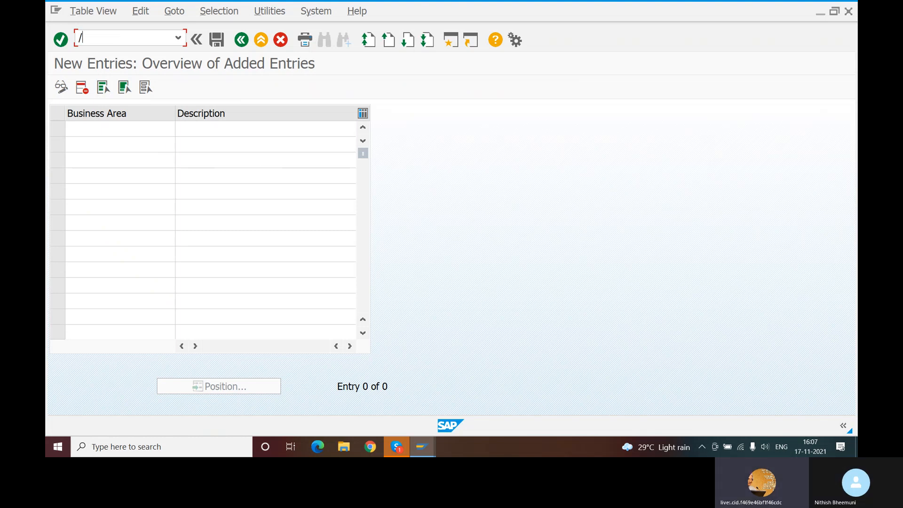
text(NSPRO)
key(Return)
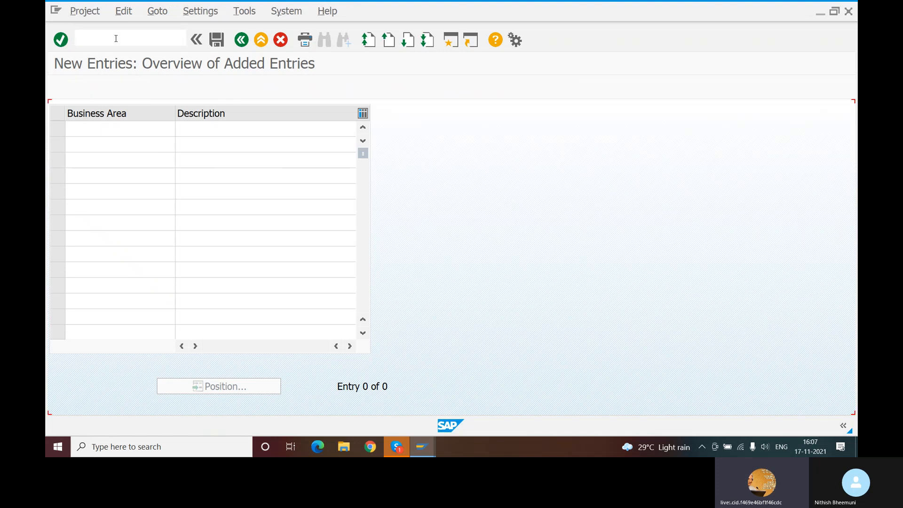
click(97, 87)
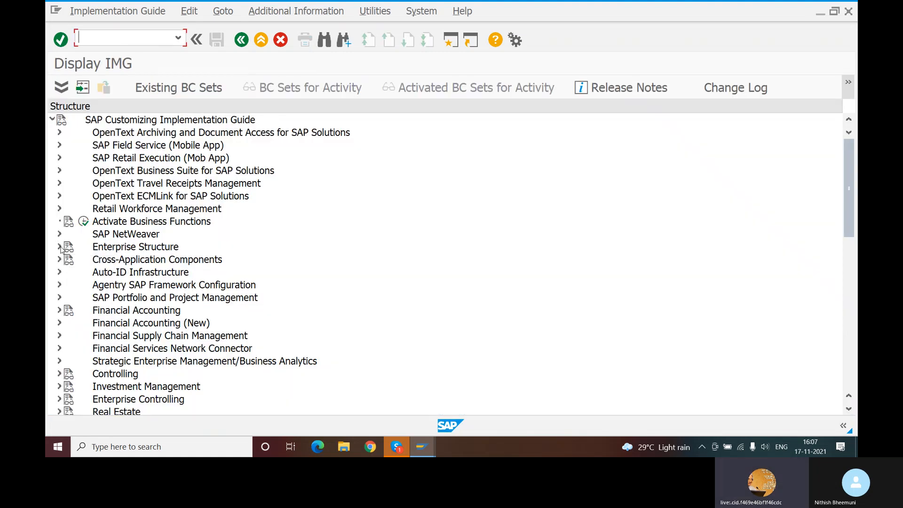
Expand the Enterprise Structure and Financial Accounting nodes of the Customizing Implementation Guide.
click(59, 247)
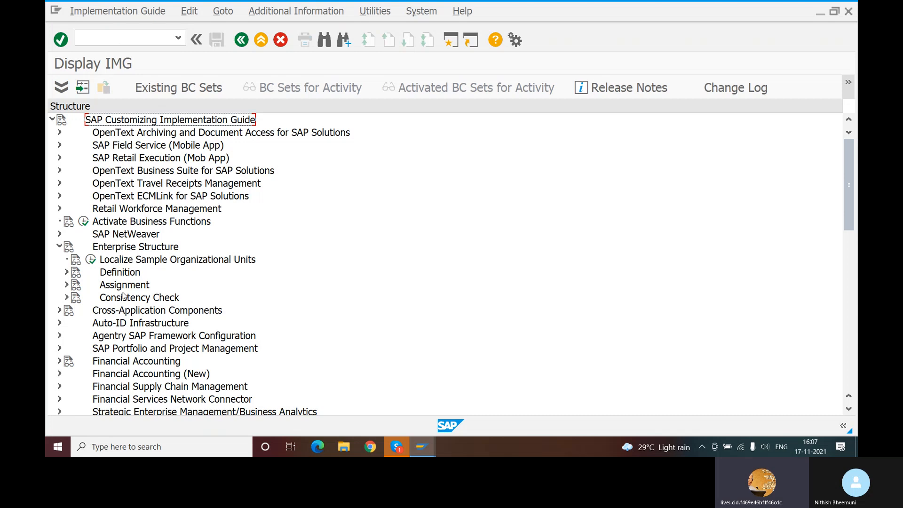
click(59, 247)
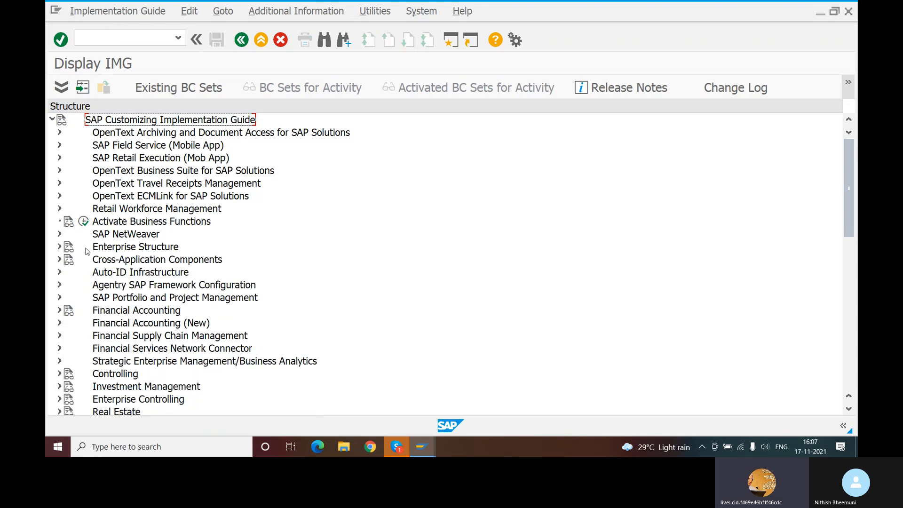
click(60, 247)
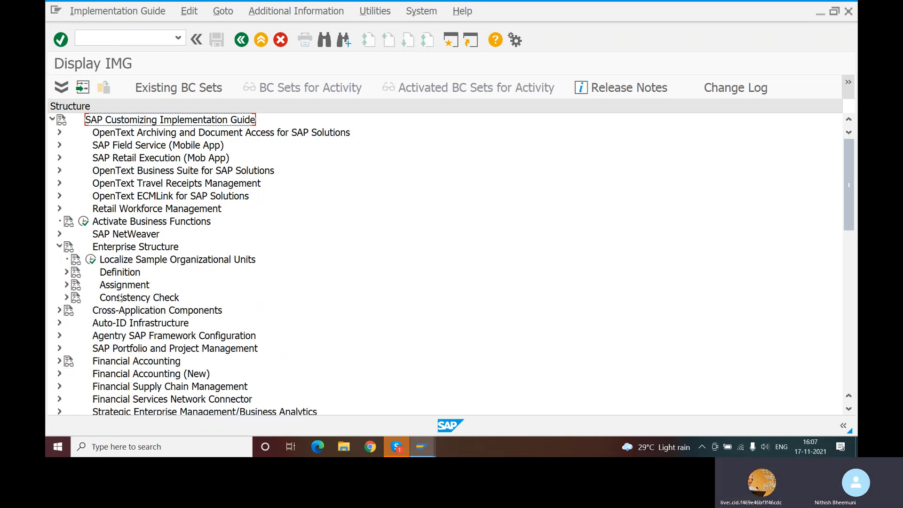
click(60, 361)
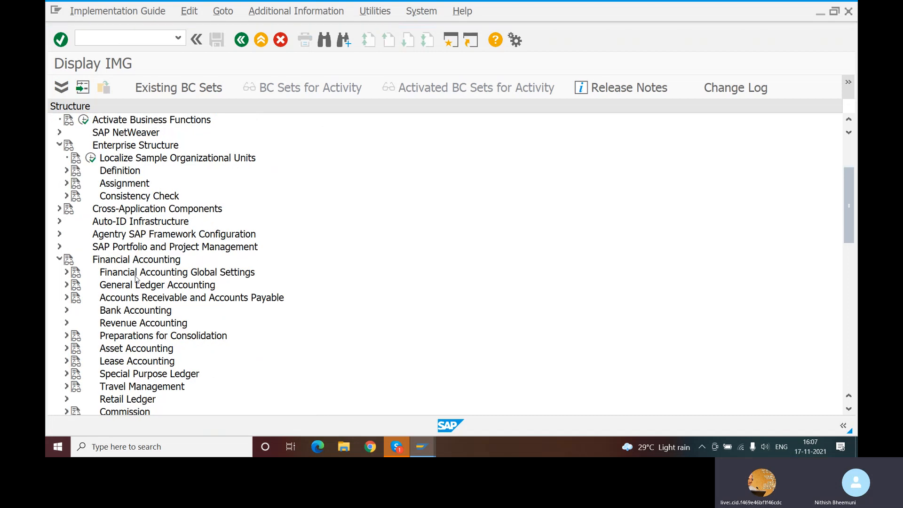
Expand Definition > Financial Accounting under Enterprise Structure and look through its organizational unit activities.
click(71, 172)
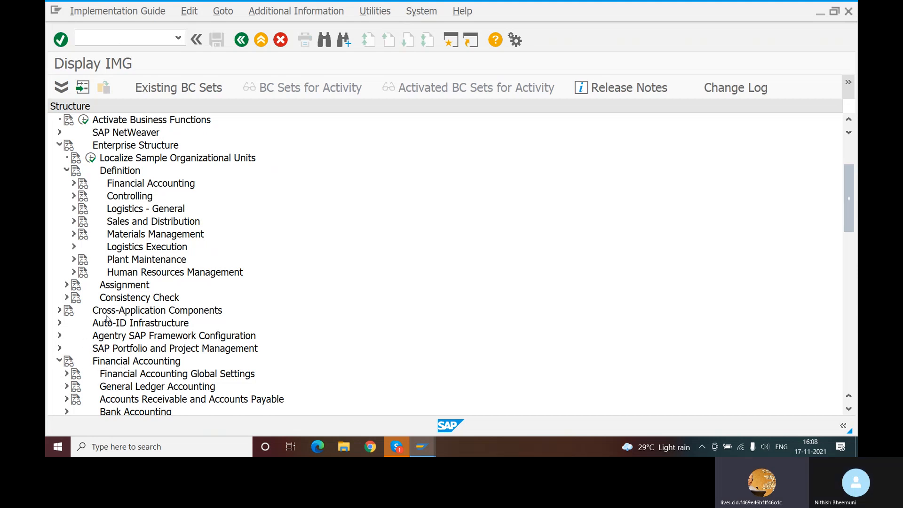
scroll(126, 303, down, 1)
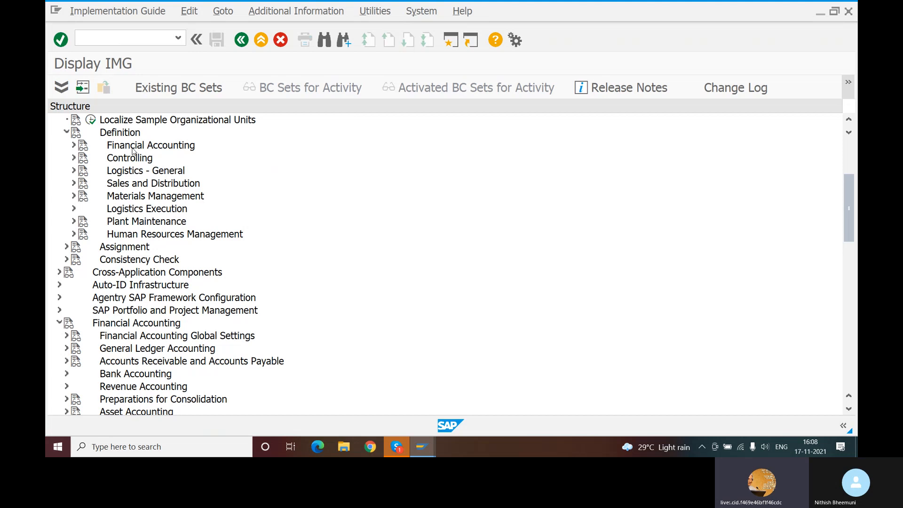
click(73, 146)
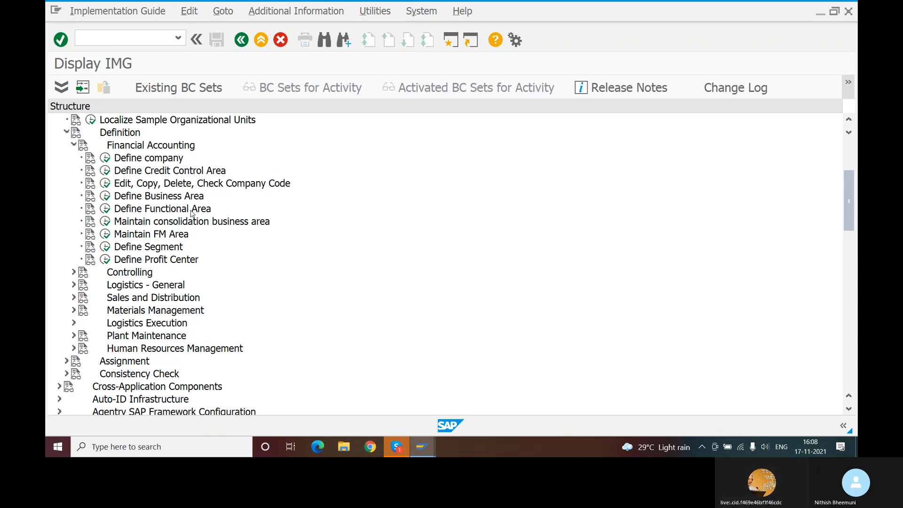
scroll(192, 213, down, 1)
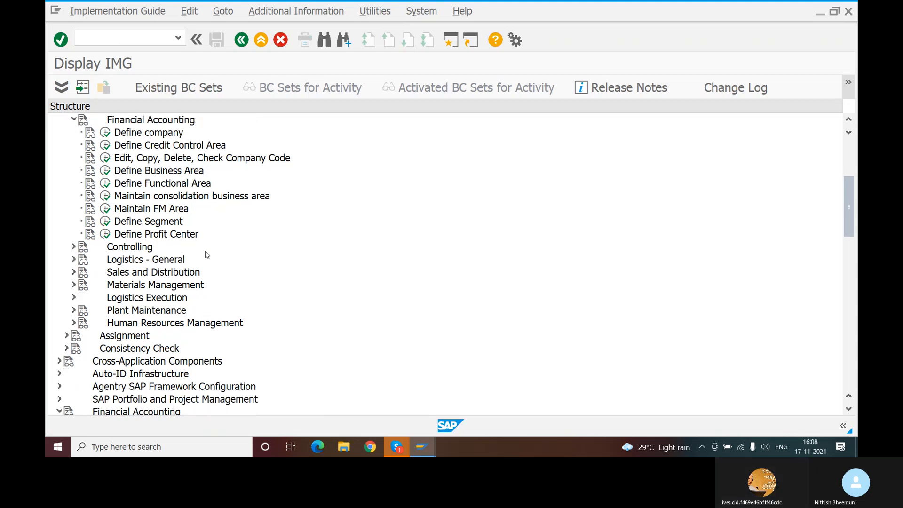
scroll(208, 254, down, 1)
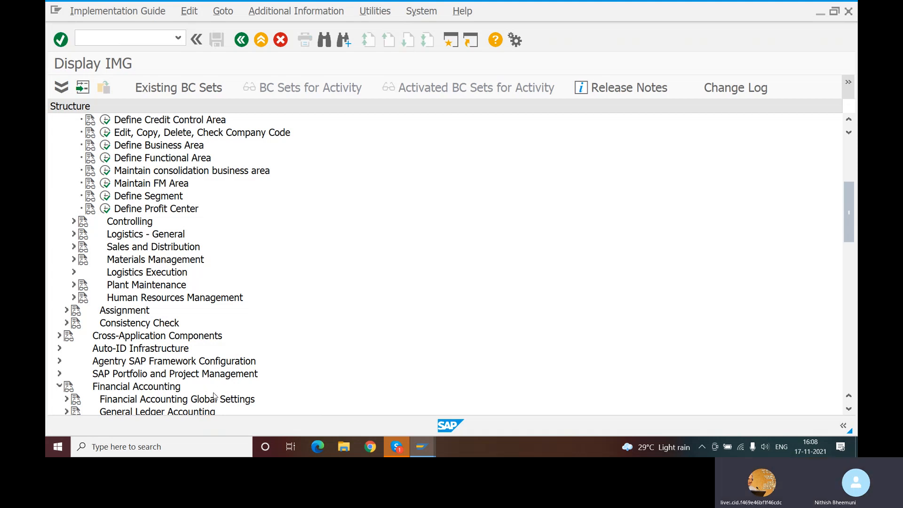
scroll(225, 308, down, 1)
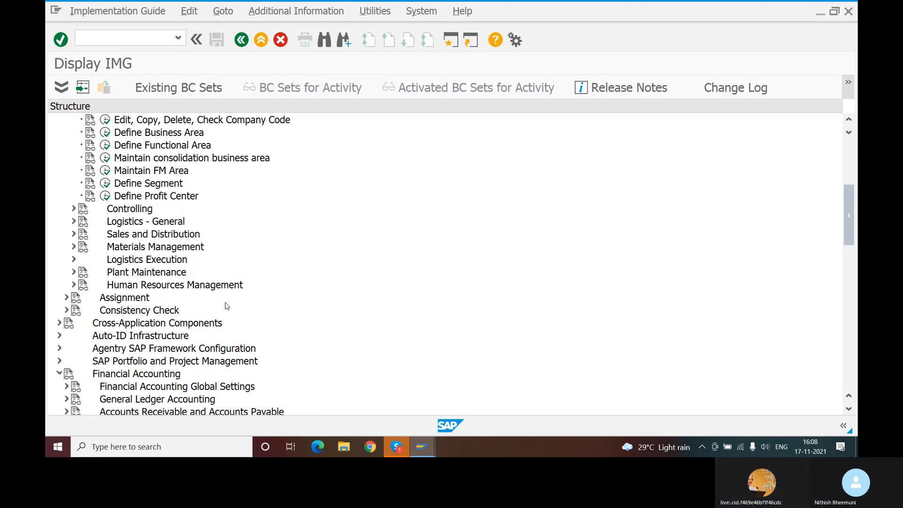
Expand Financial Accounting Global Settings, look through its subnodes and collapse the node again.
click(66, 387)
scroll(262, 305, down, 3)
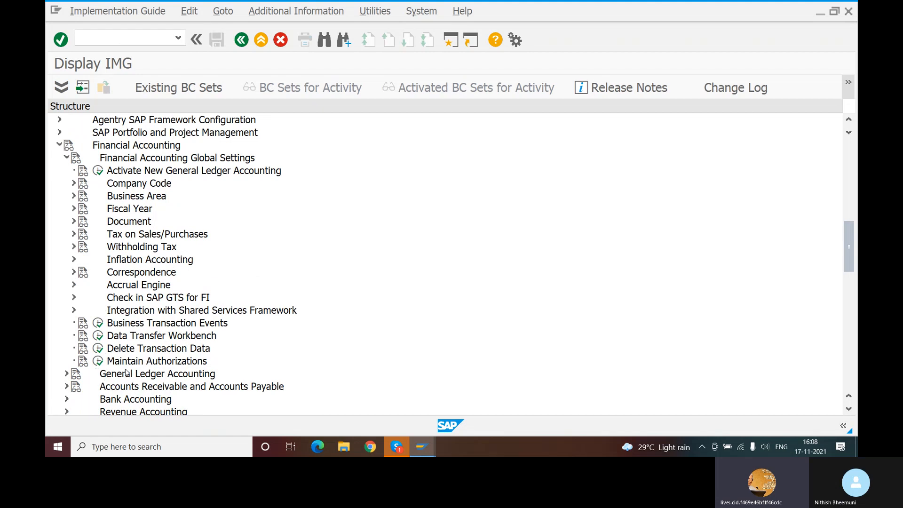
scroll(268, 323, down, 2)
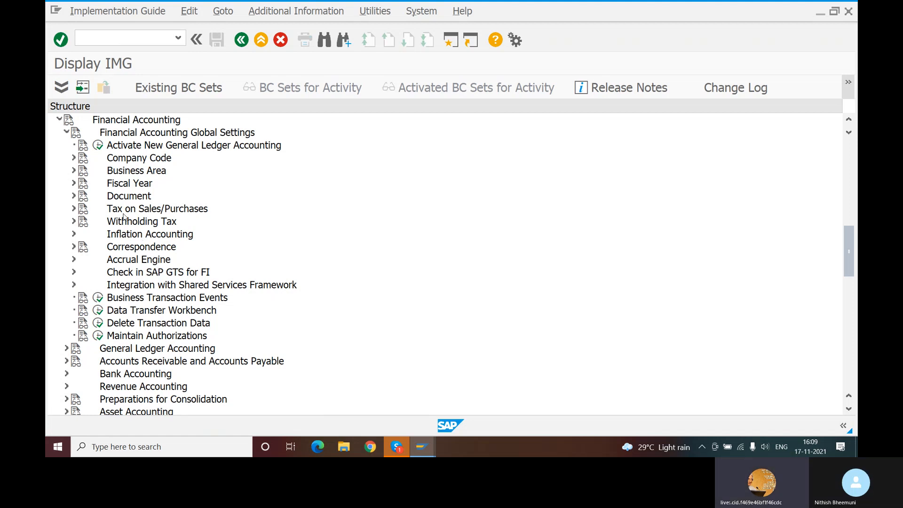
click(69, 133)
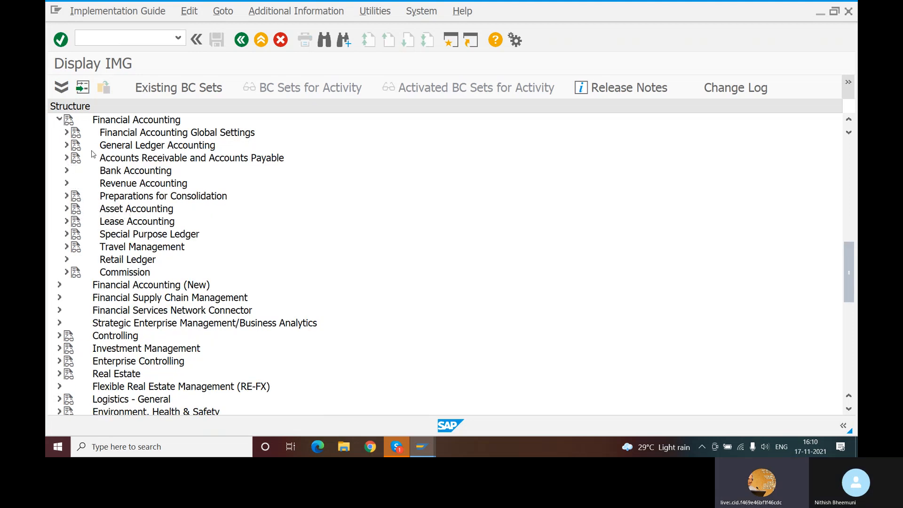
Under Financial Accounting Global Settings, expand Company Code > Cost of Sales Accounting and execute Activate Cost of Sales Accounting for Preparation.
scroll(133, 158, up, 1)
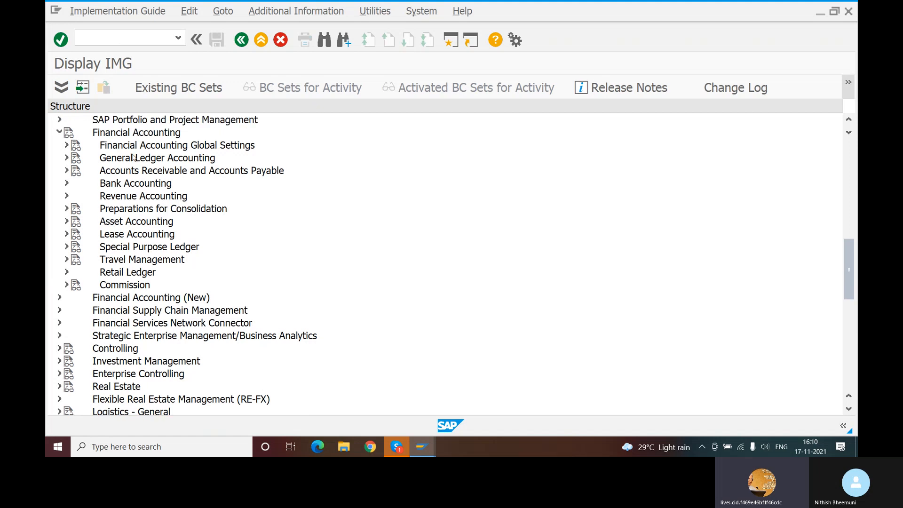
click(66, 145)
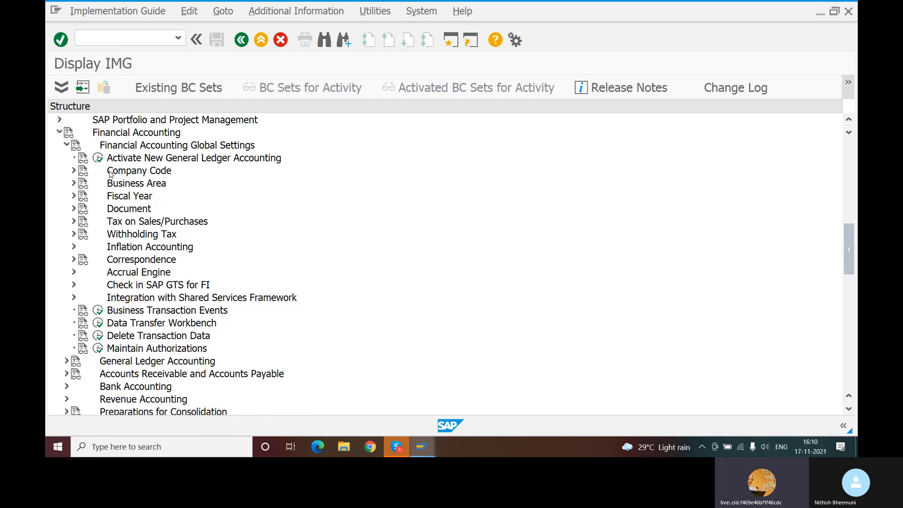
click(74, 171)
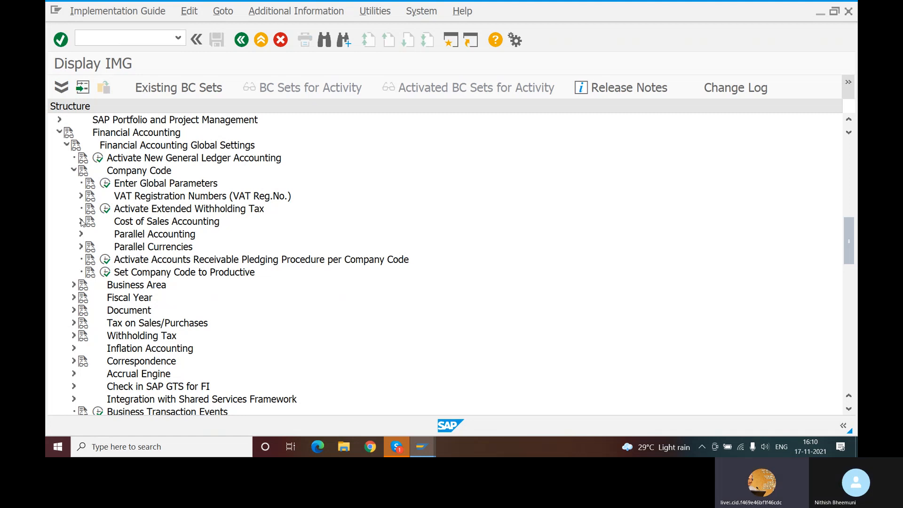
click(80, 221)
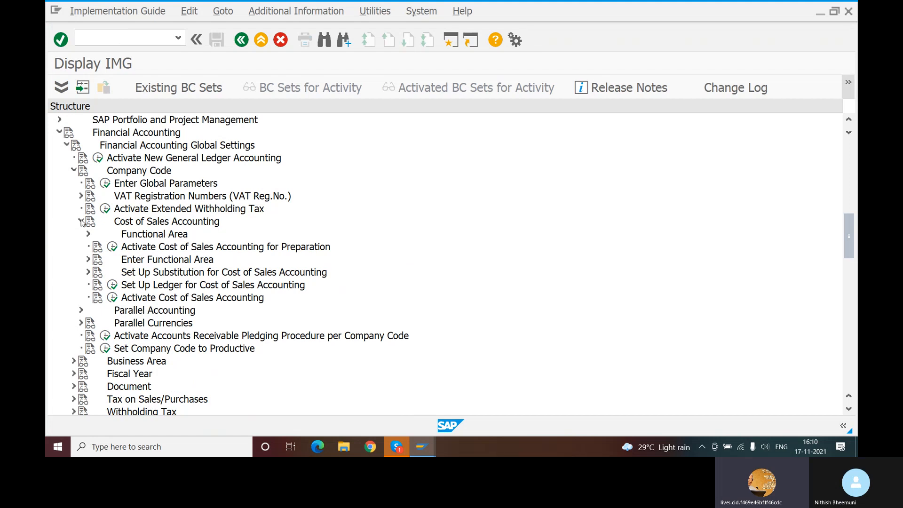
click(113, 248)
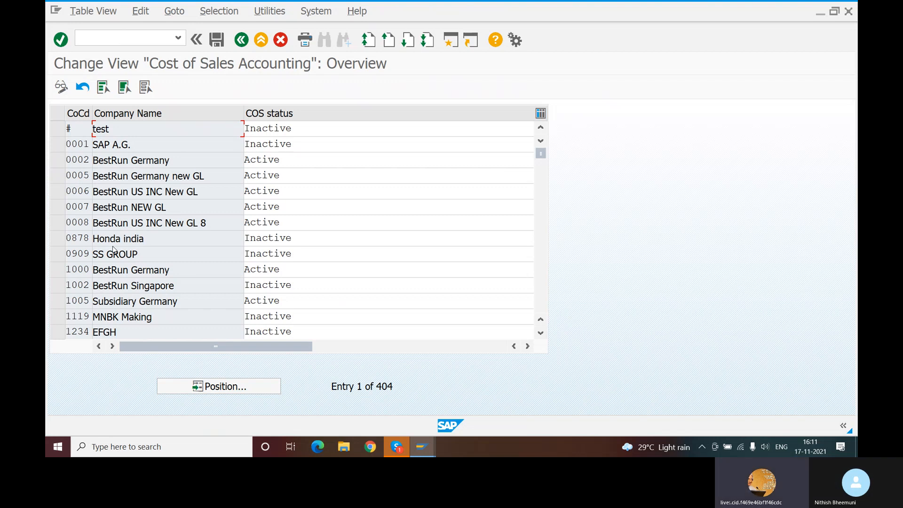
Position the Cost of Sales Accounting overview on company code NITT.
click(198, 386)
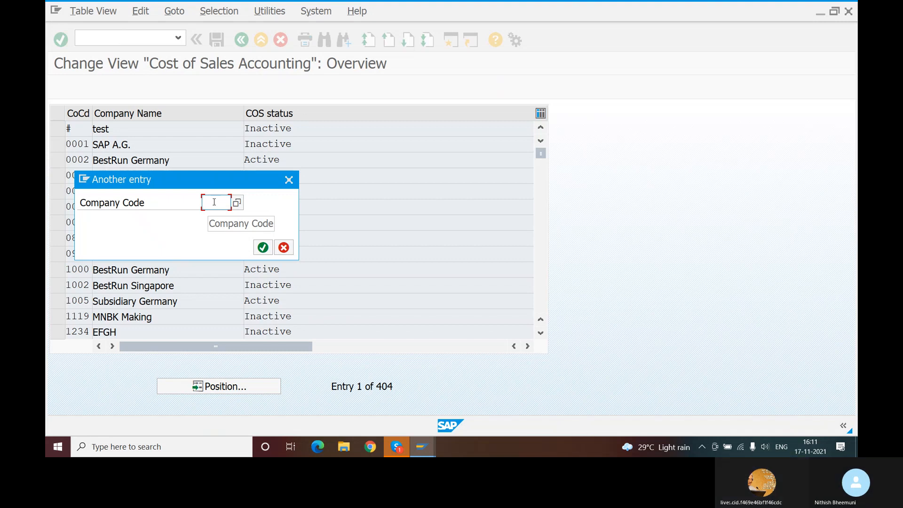
text(NITT)
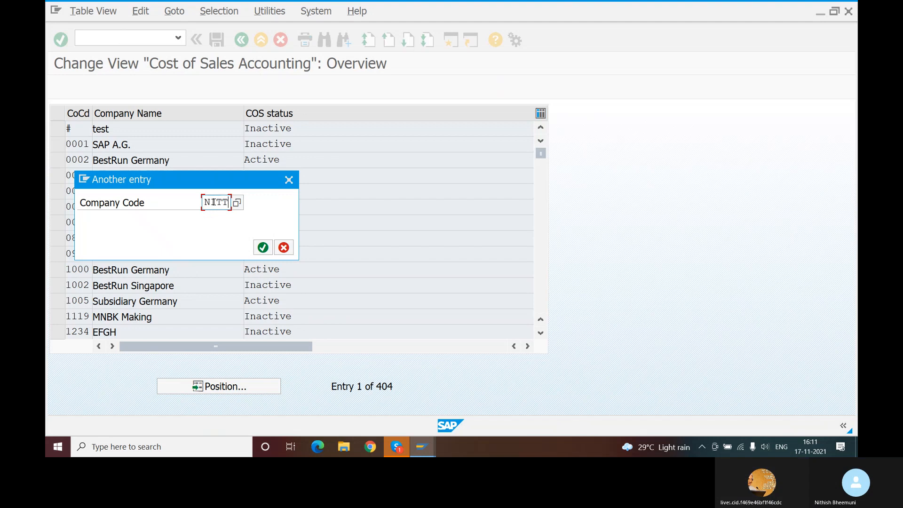
key(Return)
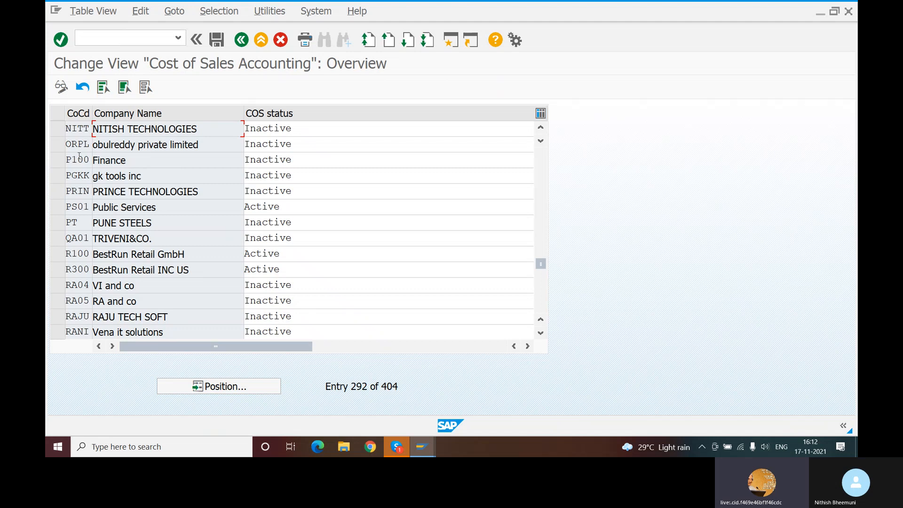
Leave the Cost of Sales Accounting overview with the command /NSPRO and display the SAP Reference IMG.
click(126, 39)
text(/NSPRO)
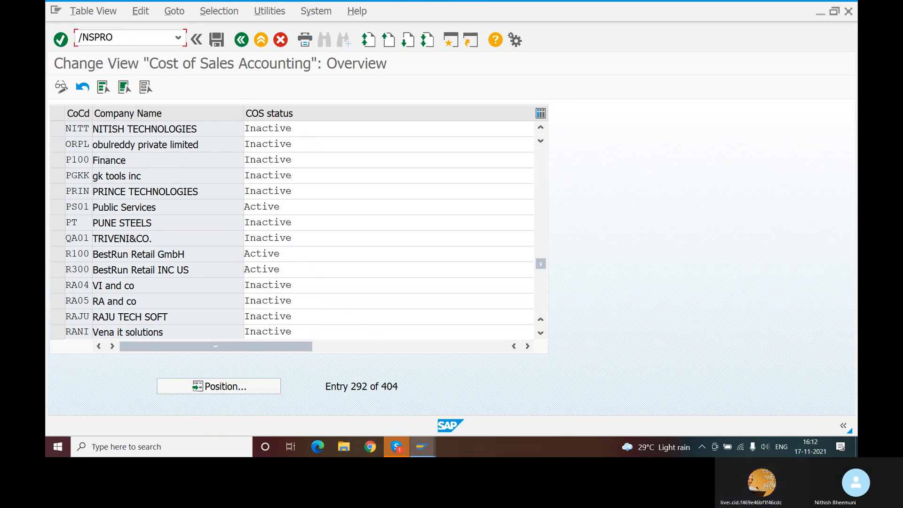
key(Return)
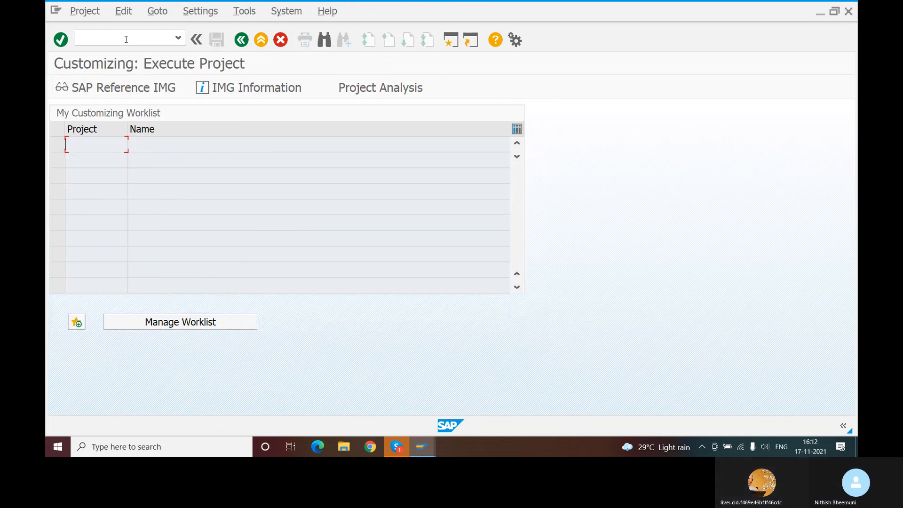
click(98, 88)
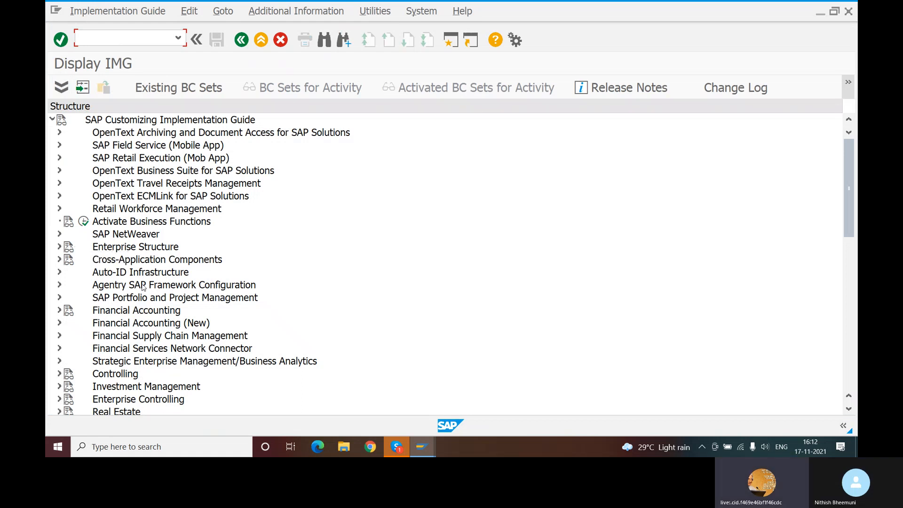
Expand Enterprise Structure > Definition > Financial Accounting and execute Define Credit Control Area.
click(59, 246)
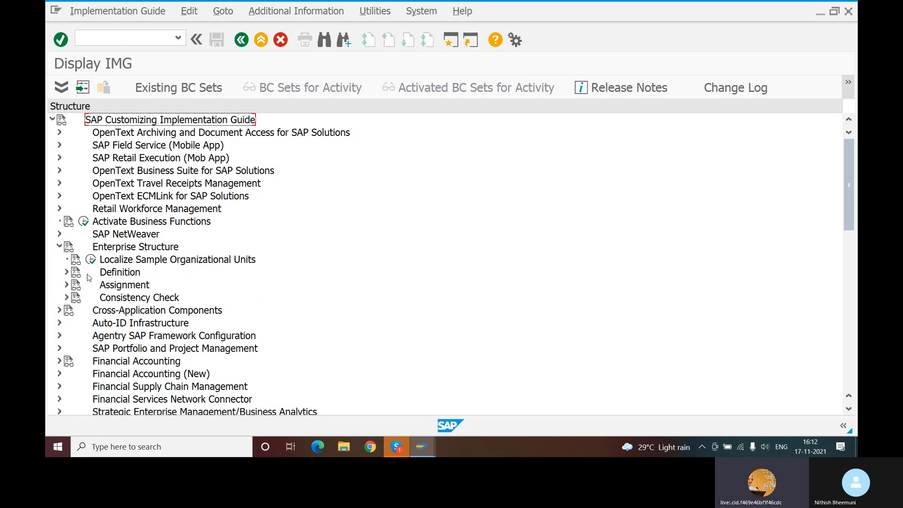
click(67, 272)
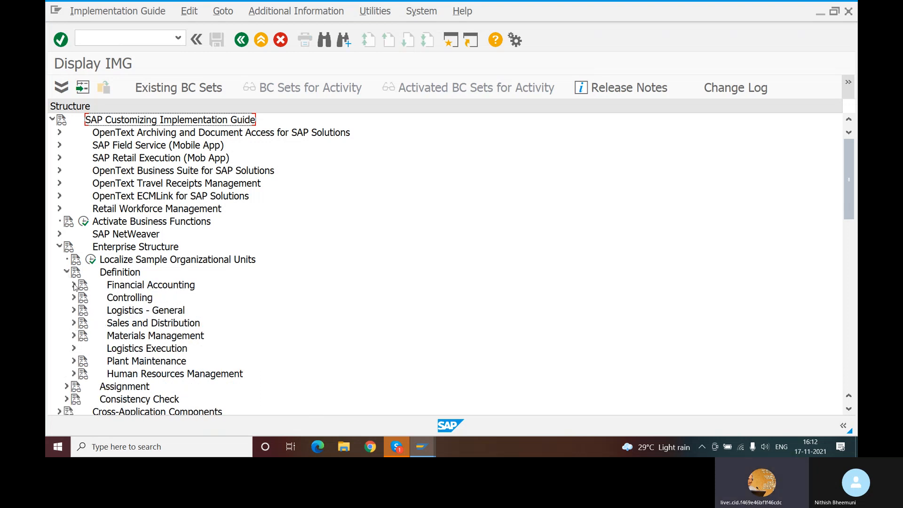
click(73, 285)
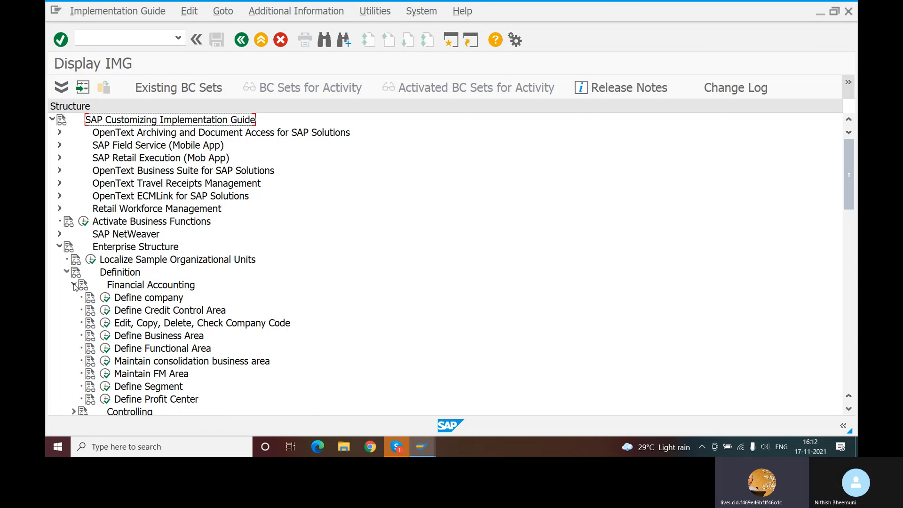
click(106, 312)
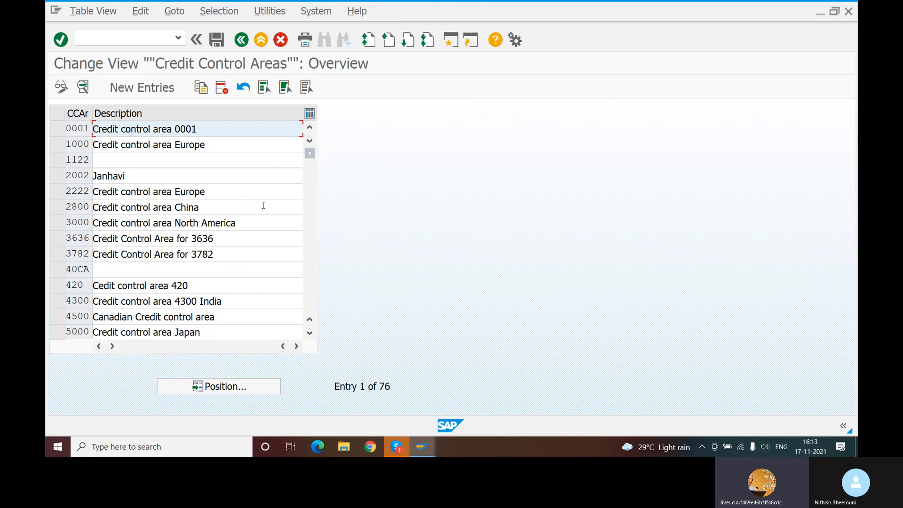
Start a new entry in the Credit Control Areas overview.
click(151, 89)
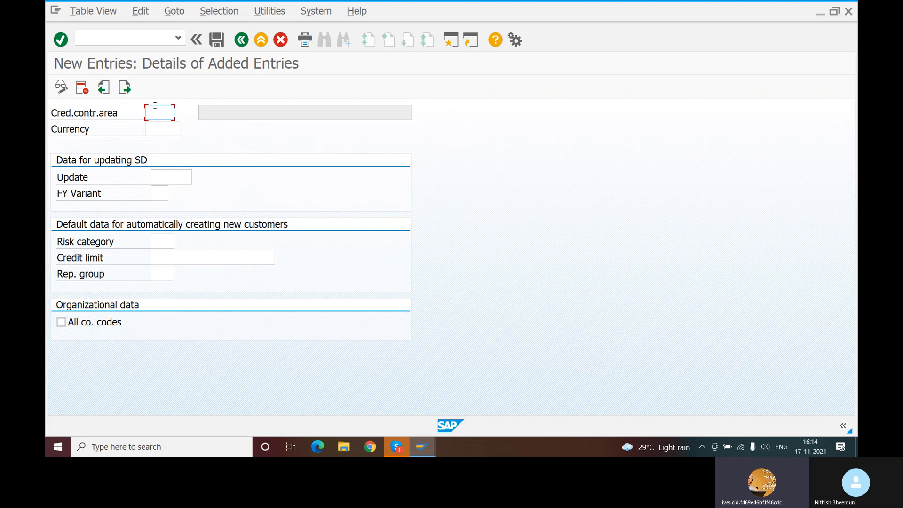
Switch to Skype, open the chart of accounts screenshot shared in the chat and page back to the Error 1 G/L document screenshot.
click(395, 449)
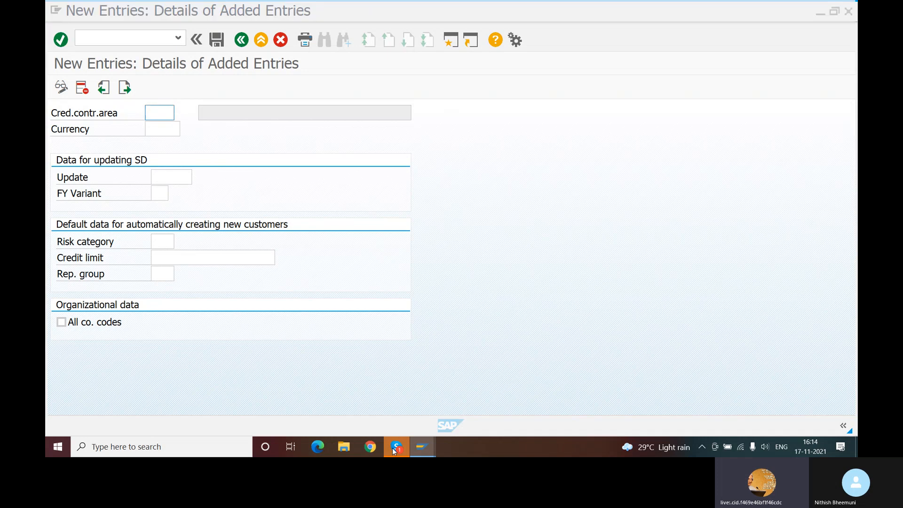
scroll(729, 293, down, 2)
scroll(729, 293, up, 10)
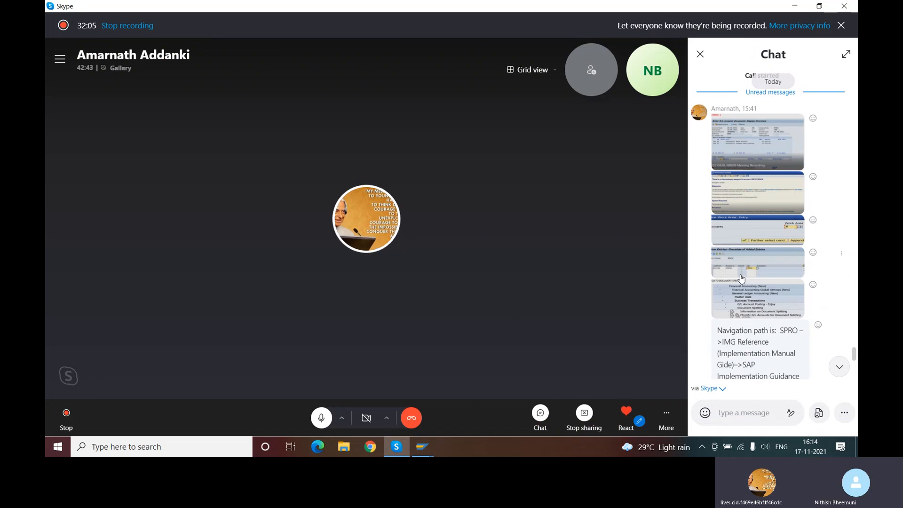
click(741, 278)
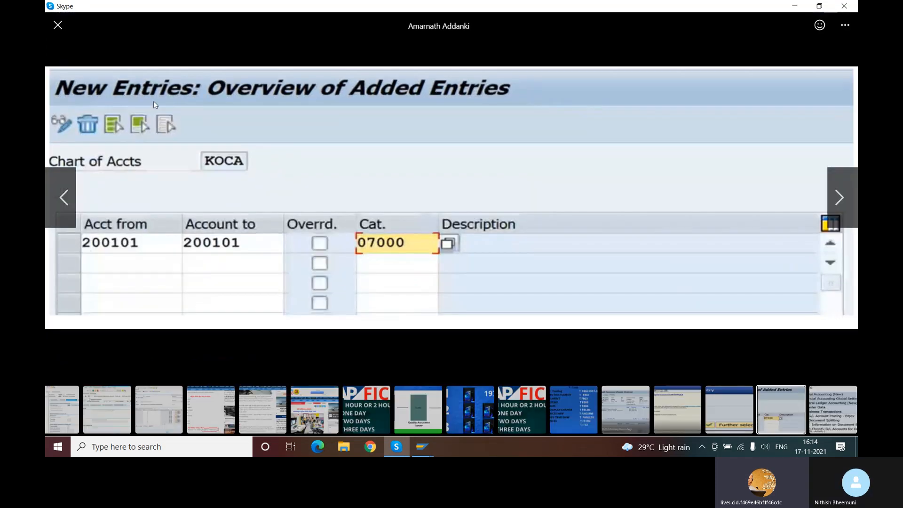
click(53, 207)
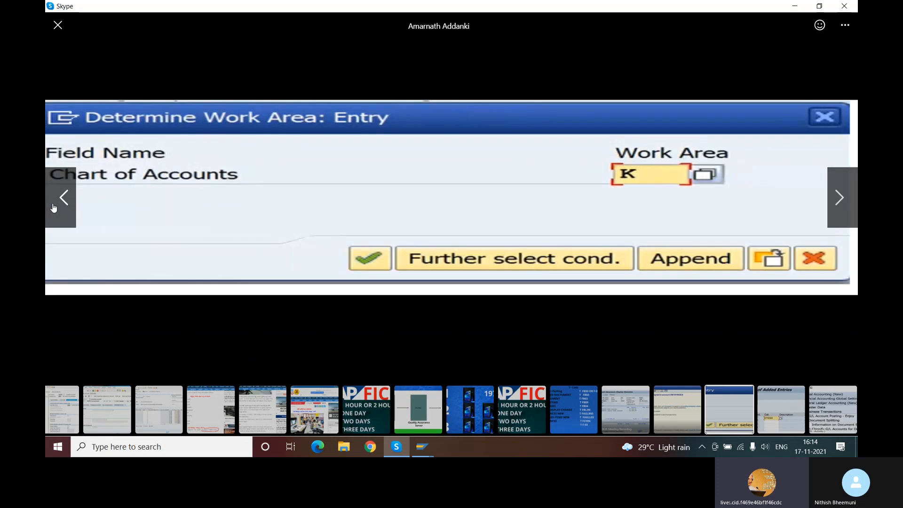
click(53, 208)
click(54, 208)
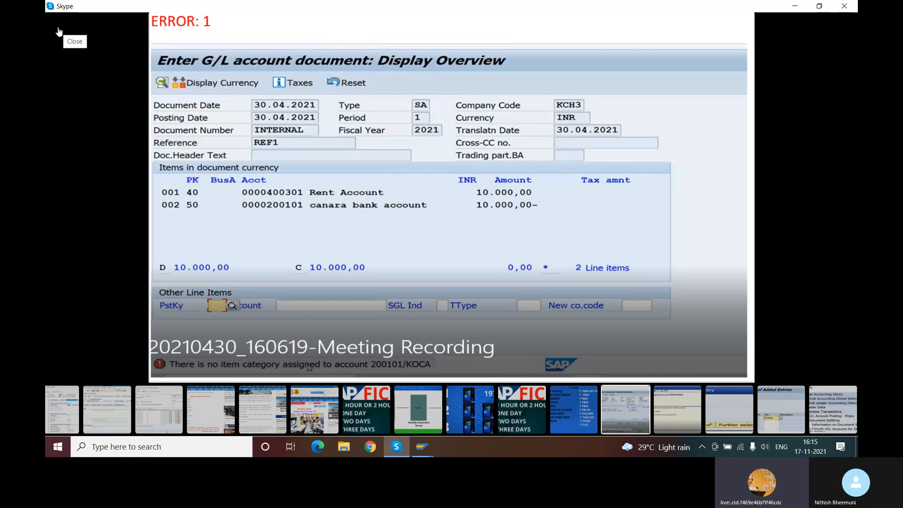
Close the Error 1 image and open the newest G/L account document screenshot in the chat.
mouse_move(57, 30)
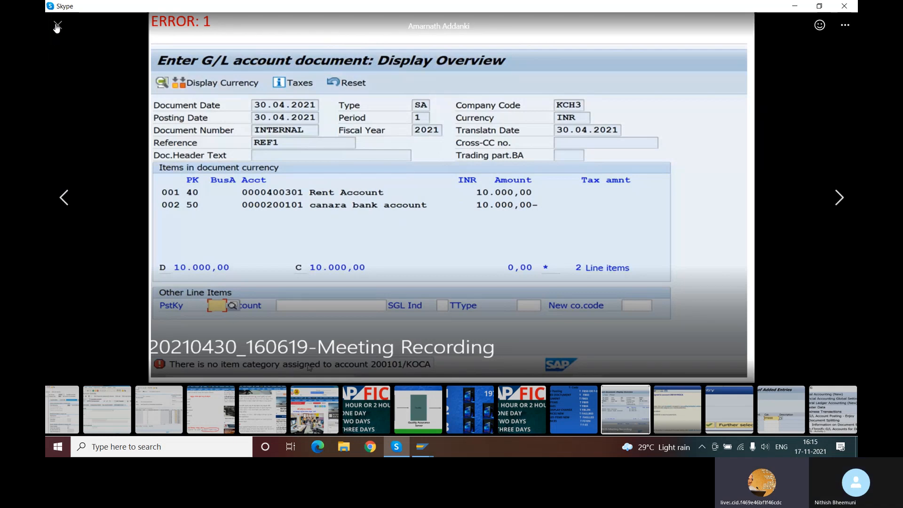
click(57, 26)
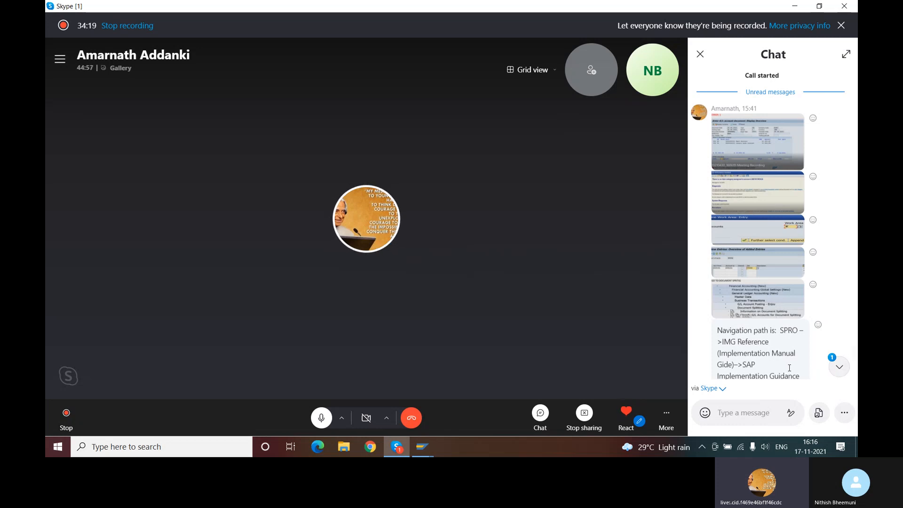
click(837, 369)
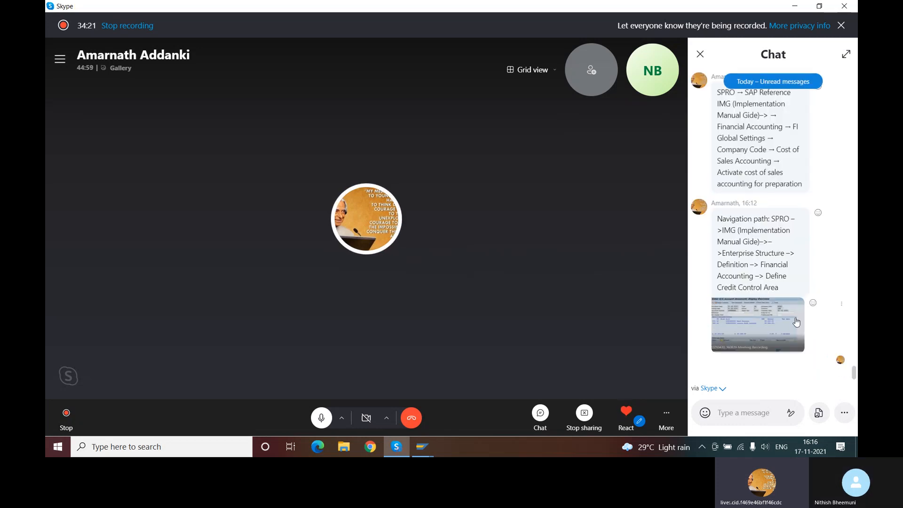
click(755, 325)
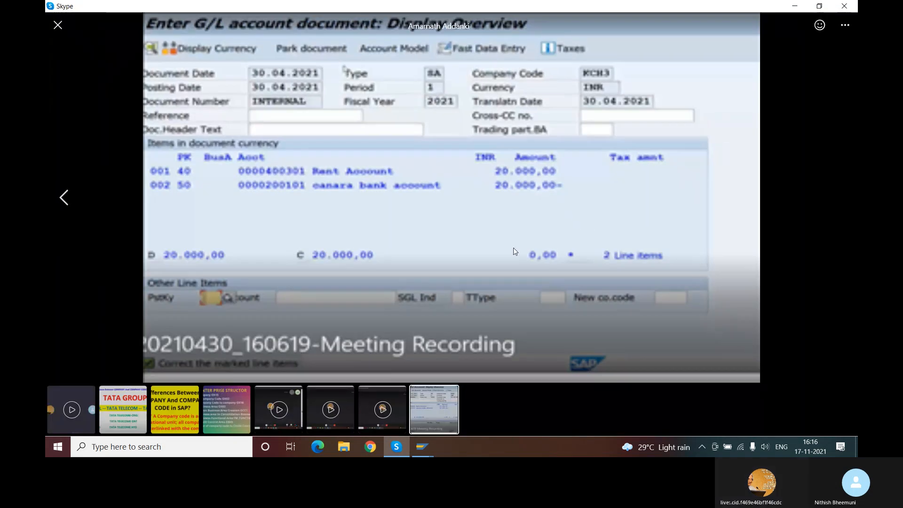
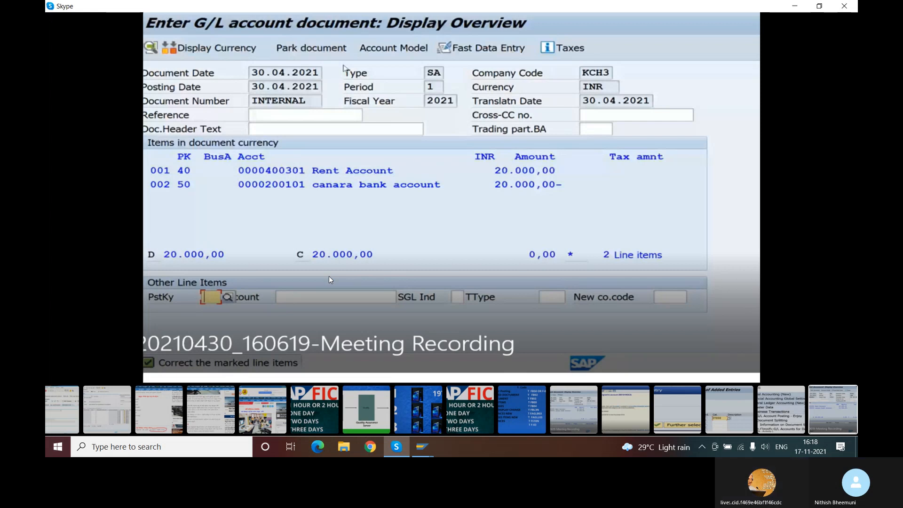
Switch back to the SAP new entries session and open the posting periods overview with the command /NOB52.
mouse_move(421, 444)
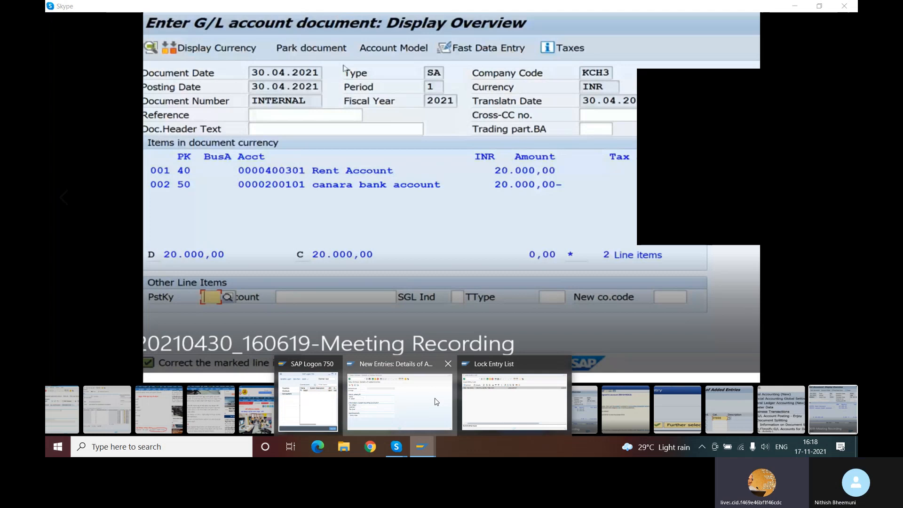
click(437, 402)
text(/NOB52)
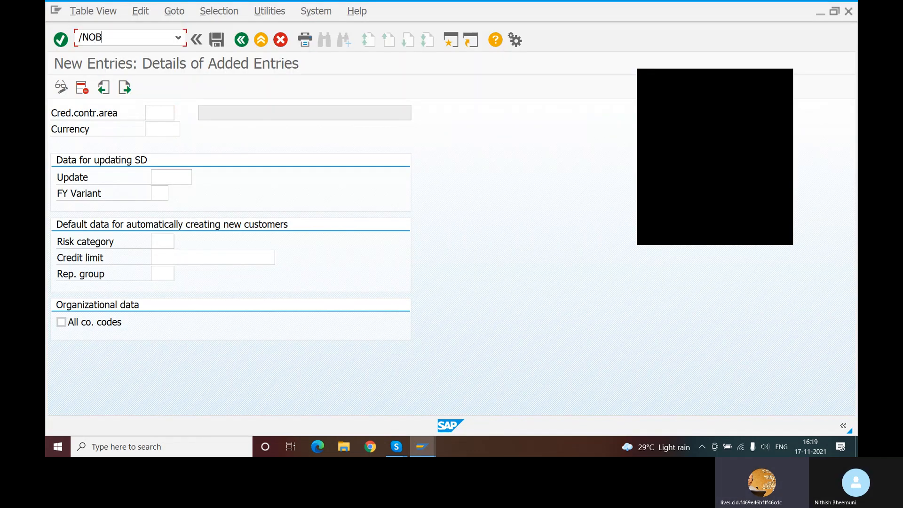
key(Return)
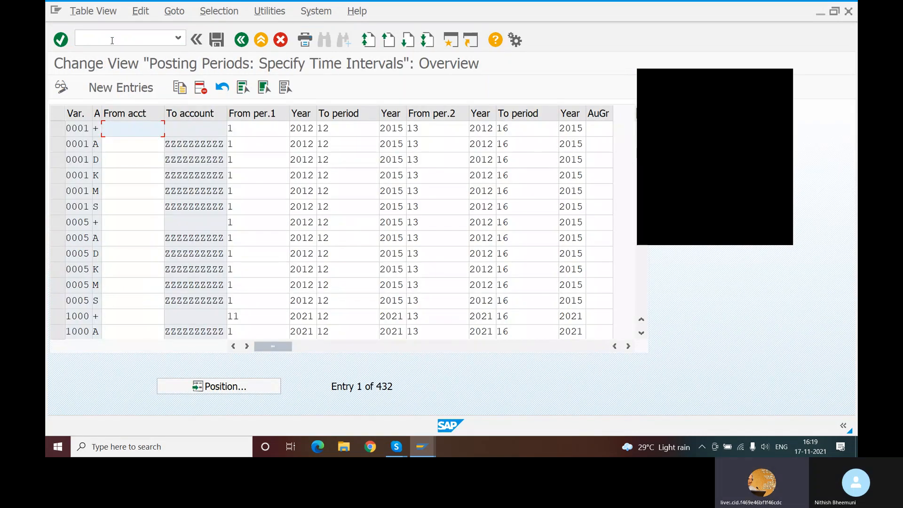
Position the Posting Periods overview on posting period variant NS.
click(214, 386)
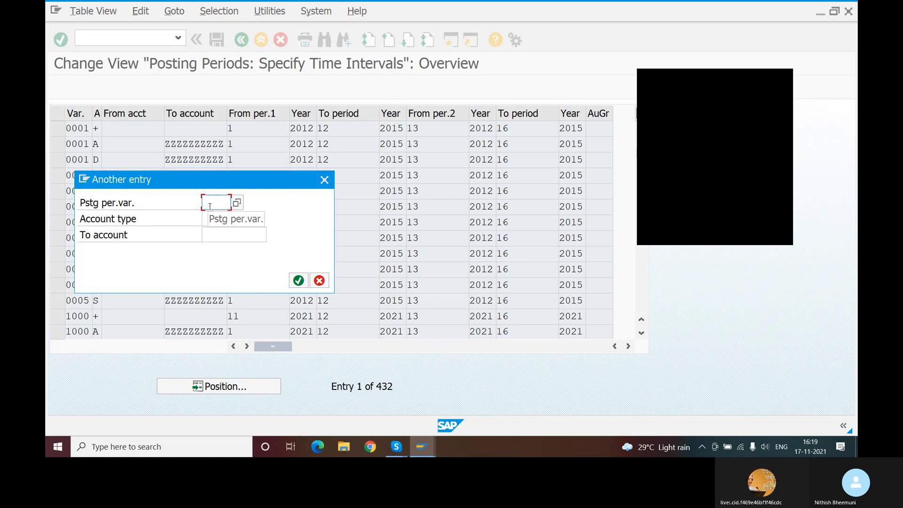
text(V3)
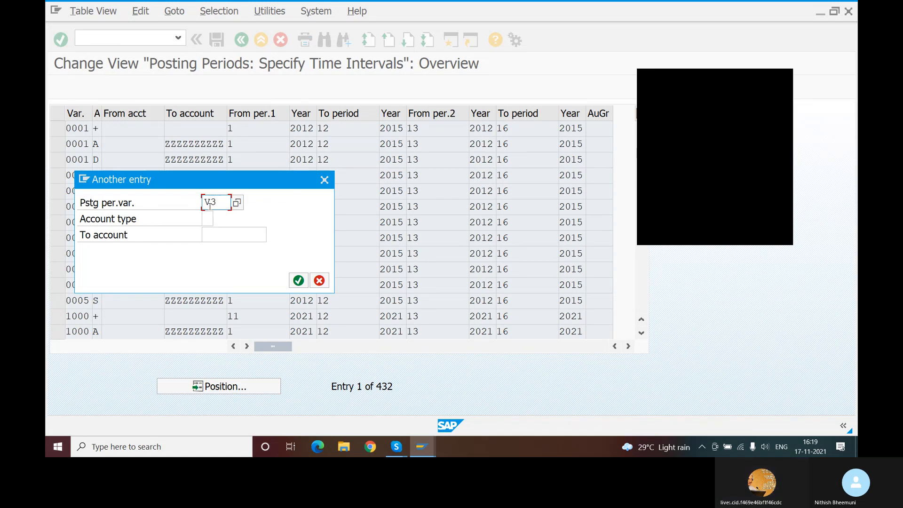
key(BackSpace)
text(NS)
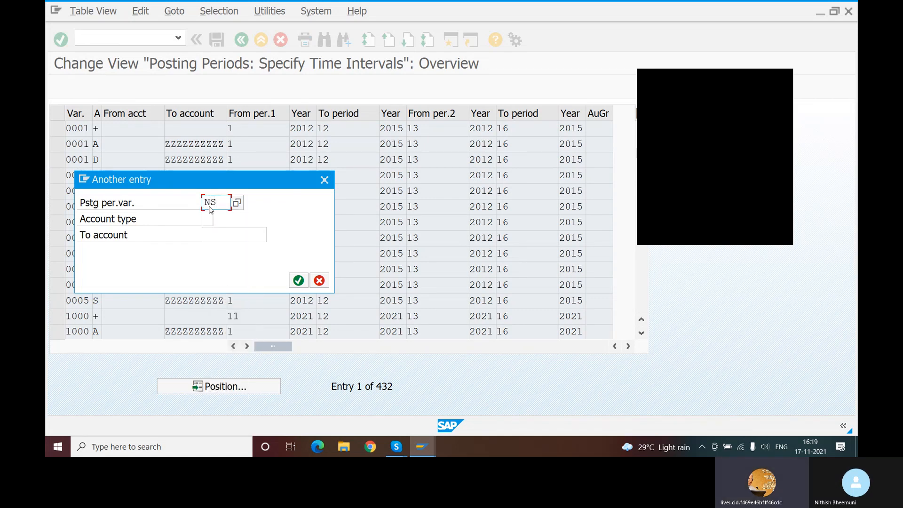
key(Return)
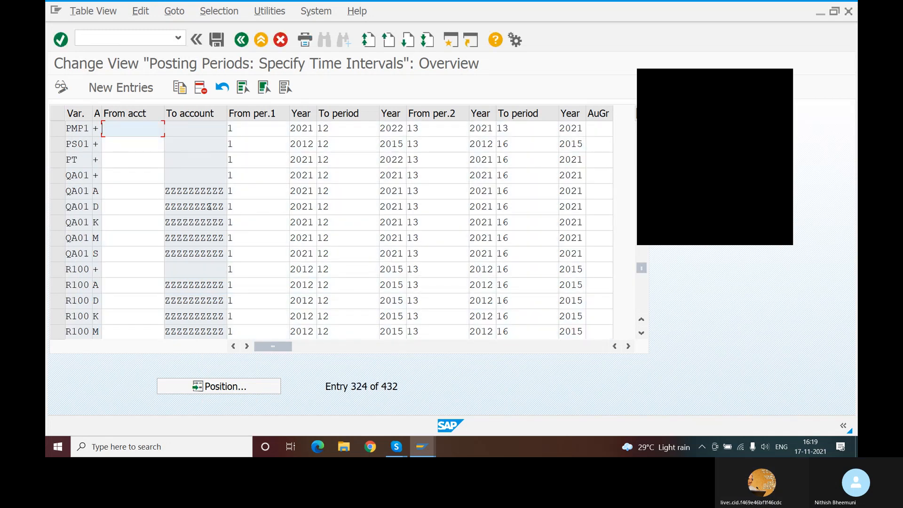
click(227, 389)
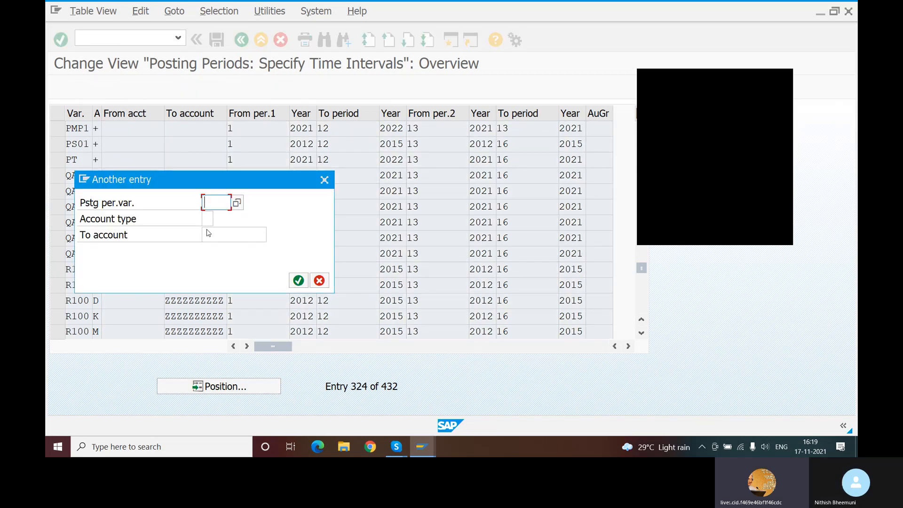
click(324, 179)
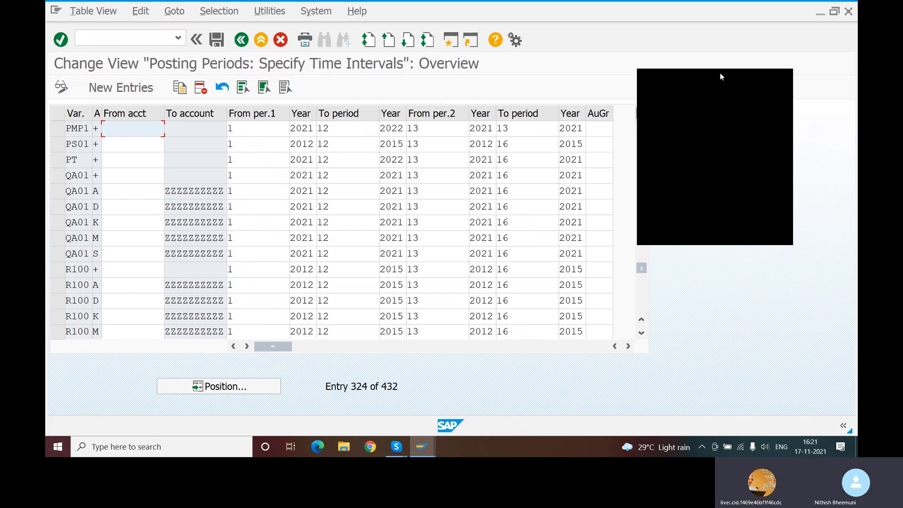
Leave the Posting Periods overview and call the Vendor Line Item Display transaction.
click(784, 82)
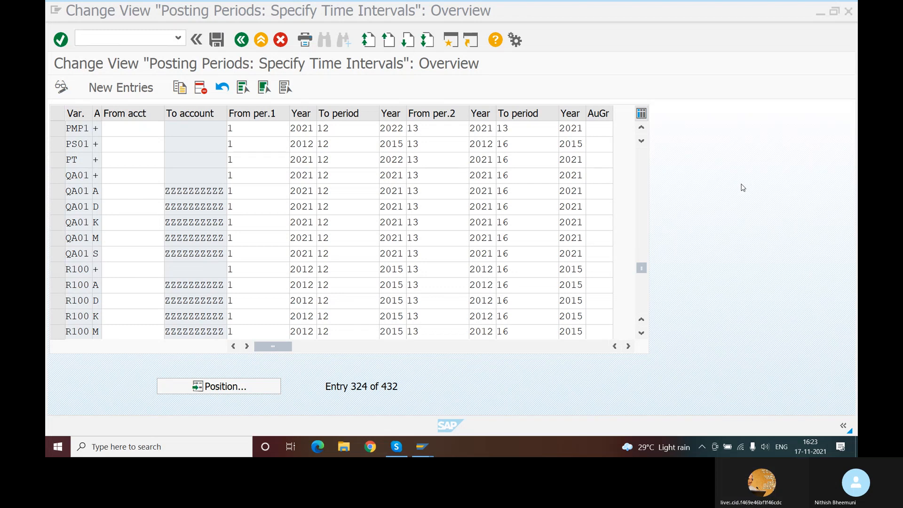
click(119, 37)
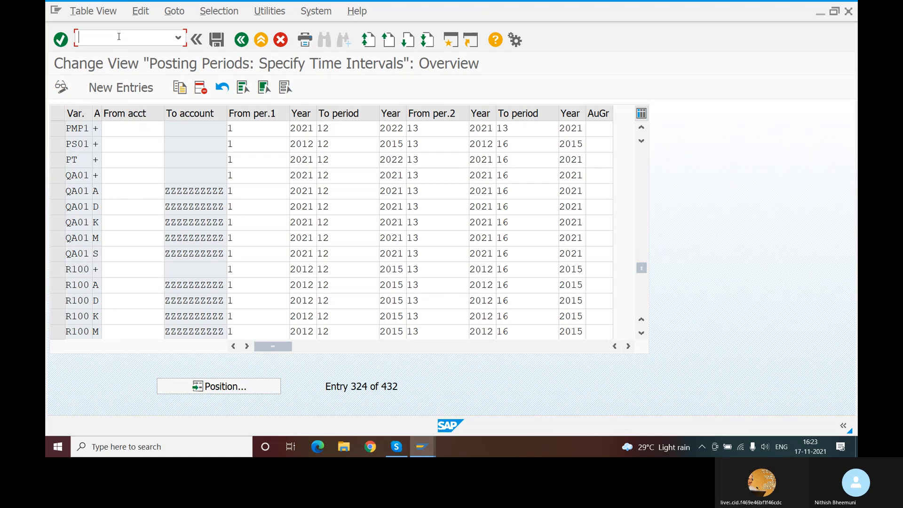
text(/NFB)
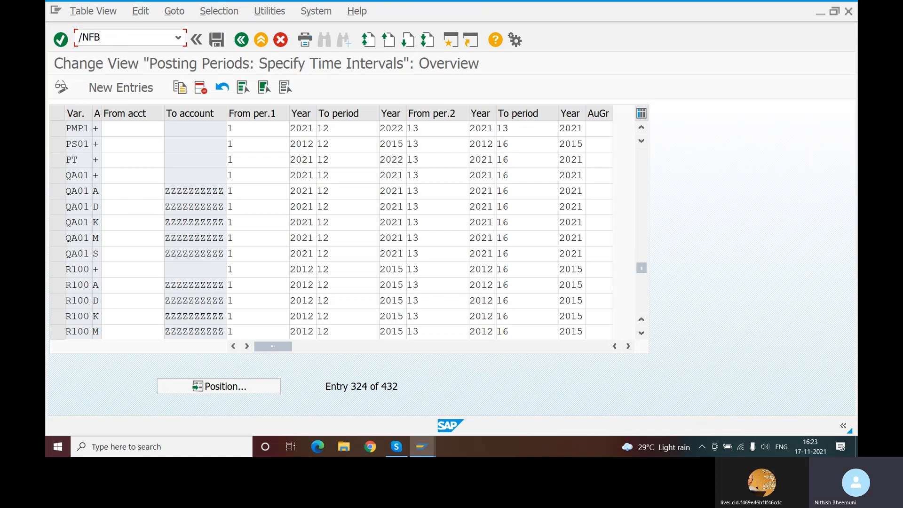
text(L1)
key(Return)
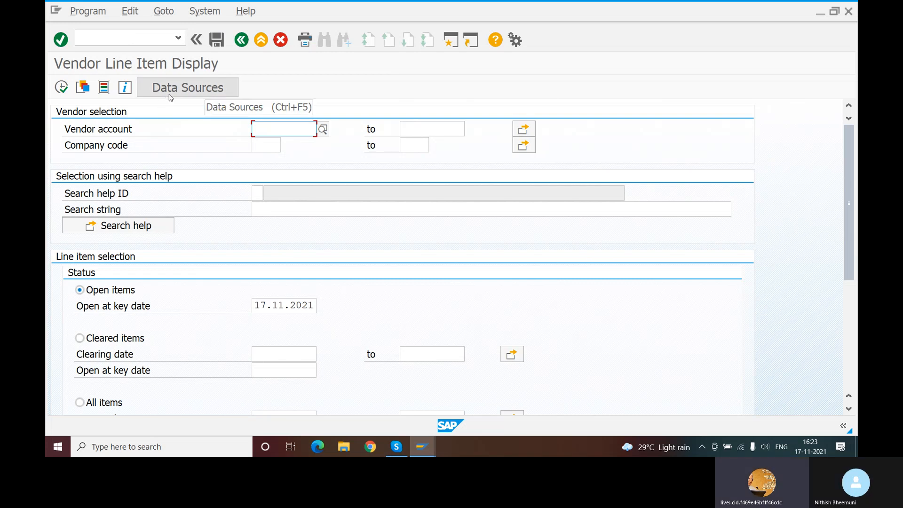
mouse_move(396, 447)
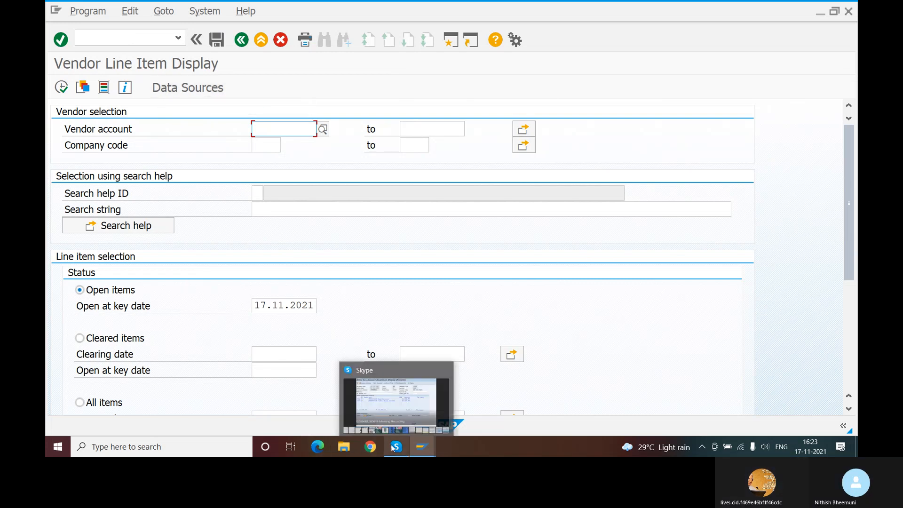
mouse_move(387, 403)
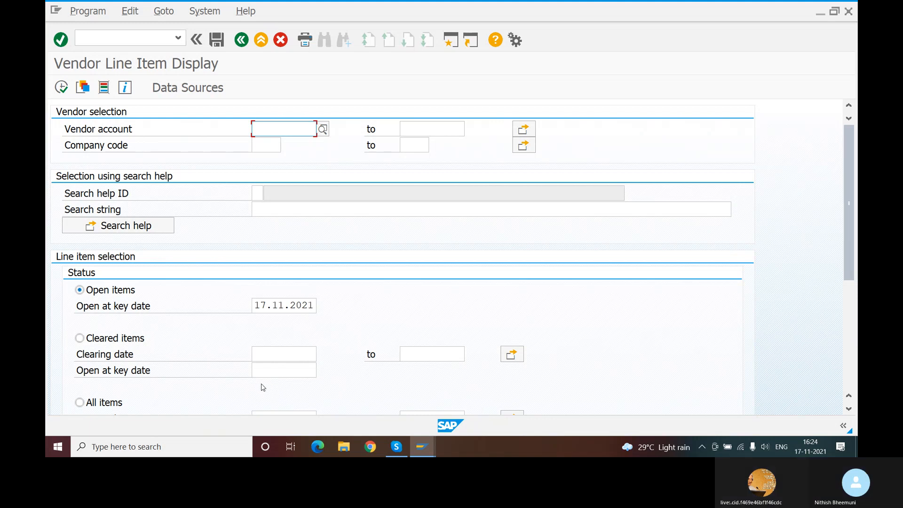
Open number range maintenance for accounting documents with the command /NFBN1.
click(121, 37)
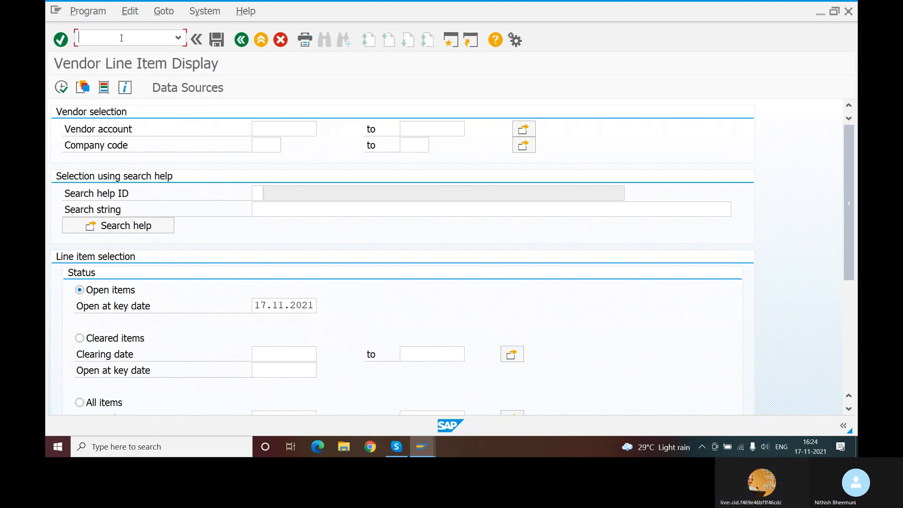
text(/NFB)
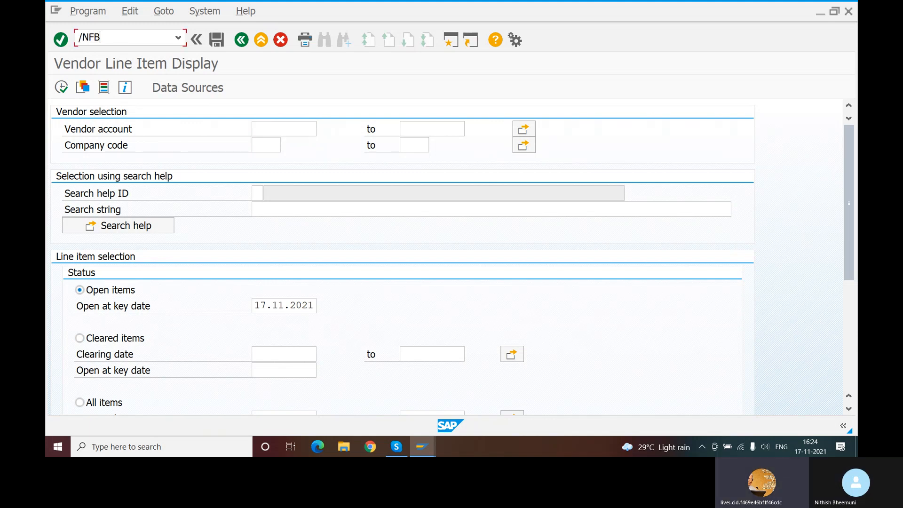
text(N1)
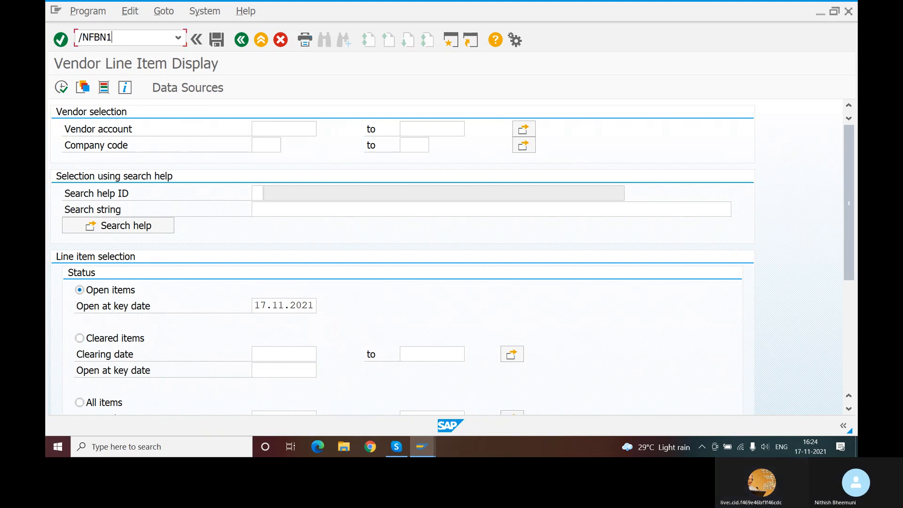
key(Return)
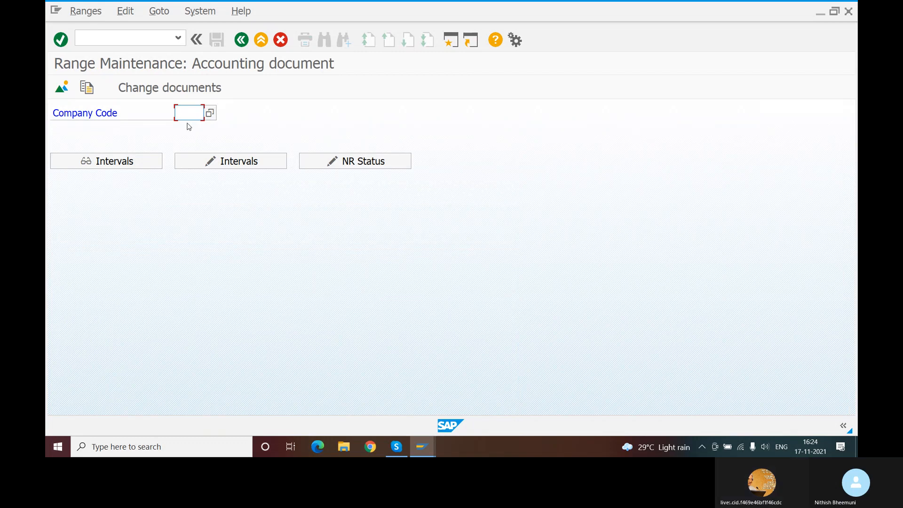
Enter company code NITT and open its accounting document number range intervals for changing.
text(NITT)
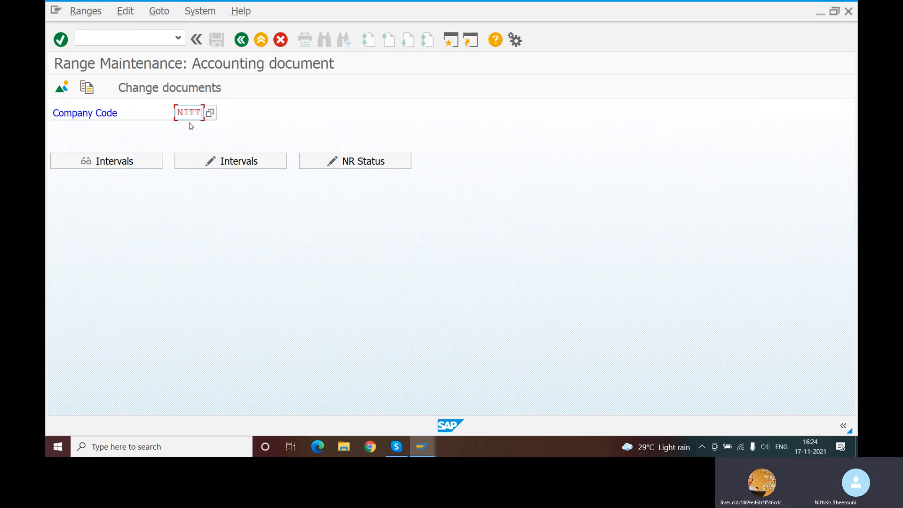
click(233, 160)
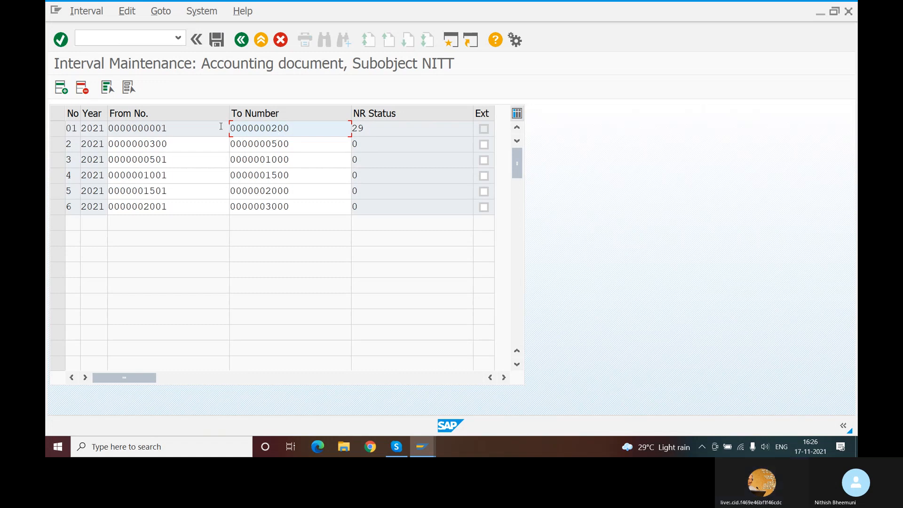
click(57, 129)
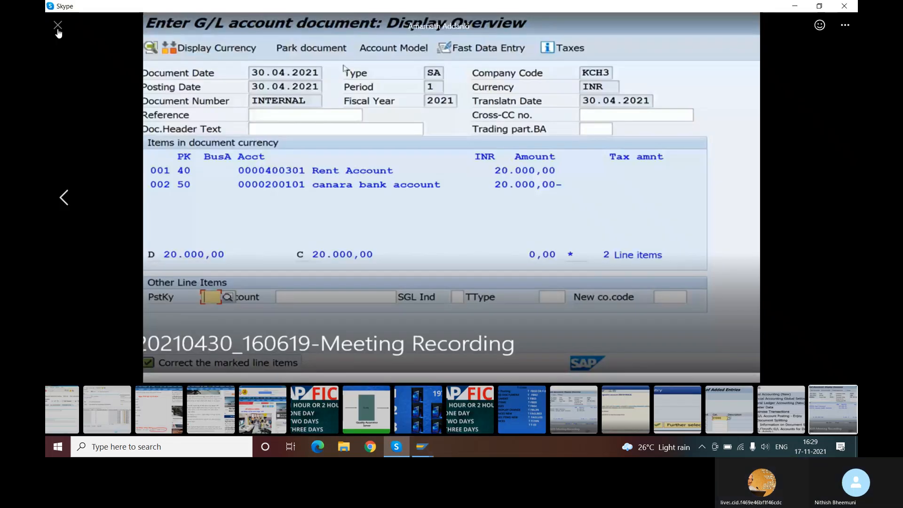
In Skype, close the G/L document screenshot and open the newest chat image about the "Group account number" field error.
click(58, 29)
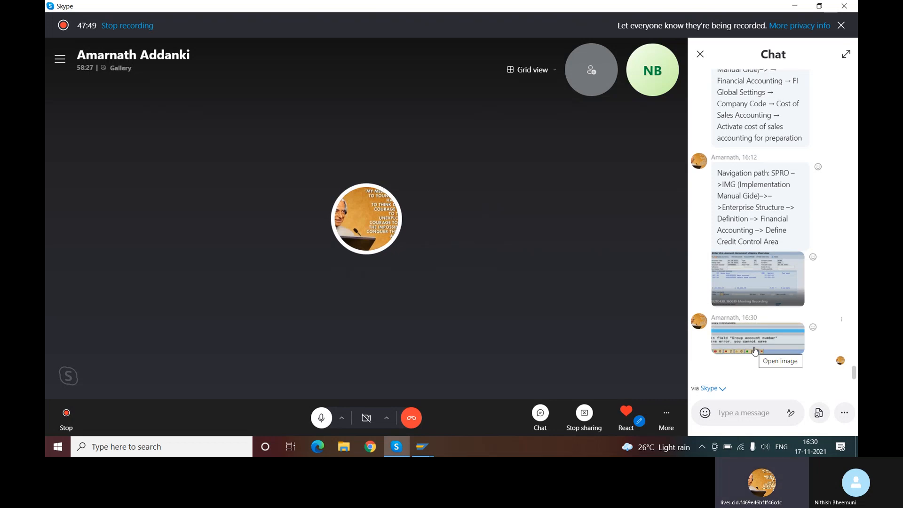
click(755, 350)
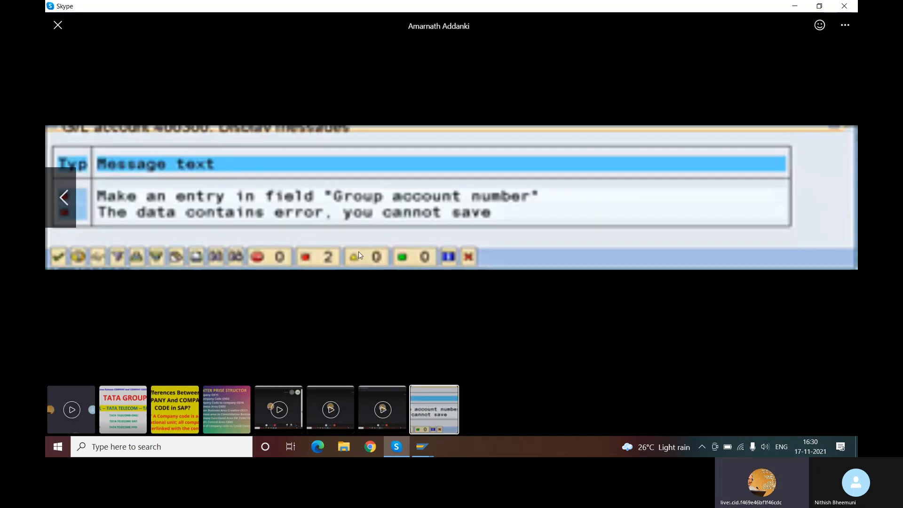
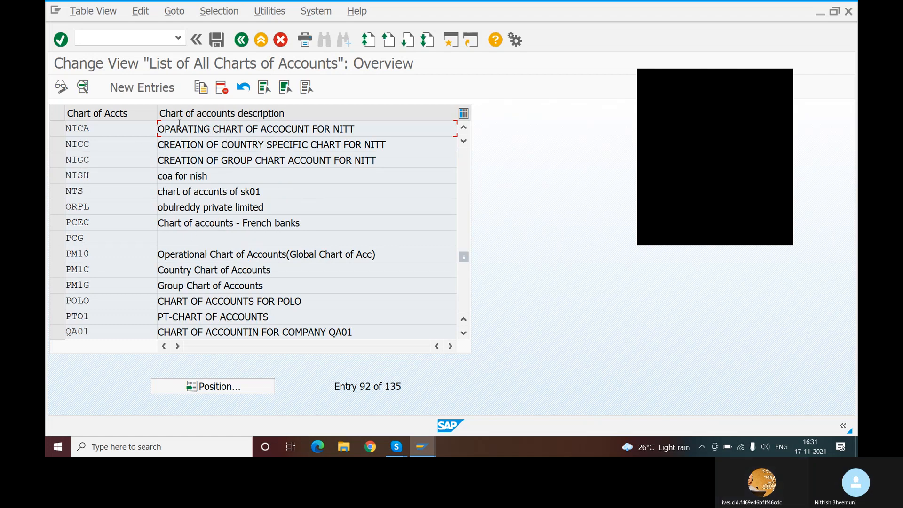
Open the details of chart of accounts NICA in the List of All Charts of Accounts.
double_click(260, 130)
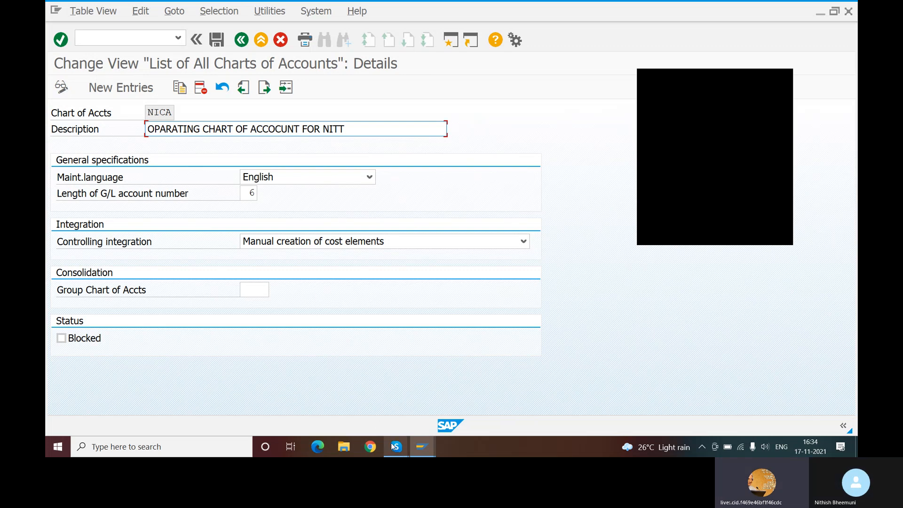
Return to Skype and close the "Group account number" error image to show the call chat.
mouse_move(395, 445)
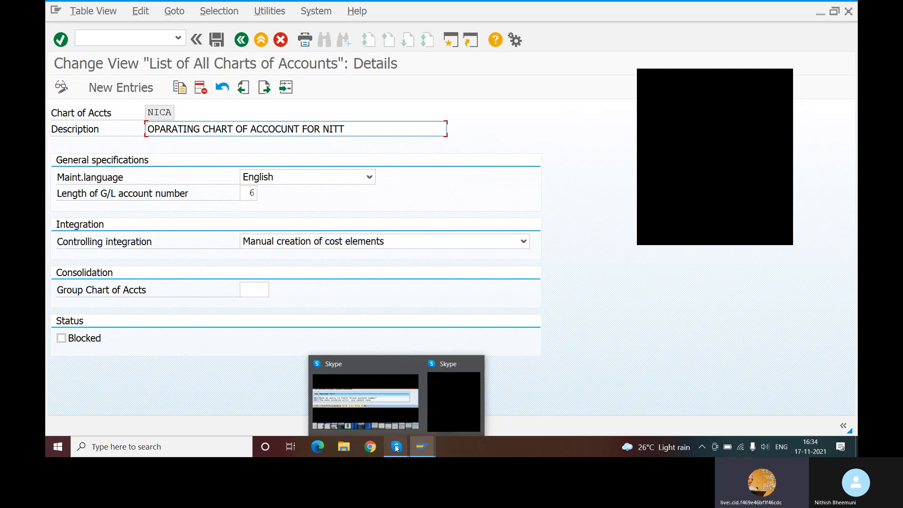
click(371, 407)
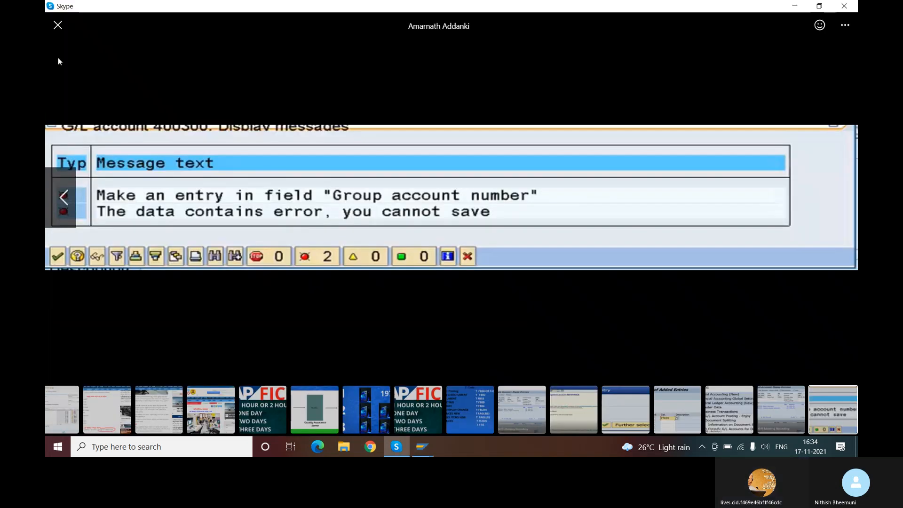
click(58, 26)
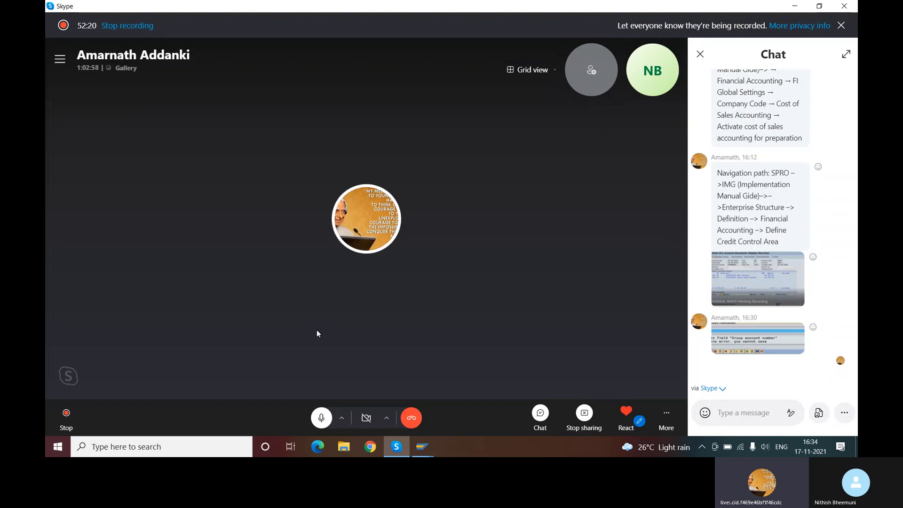